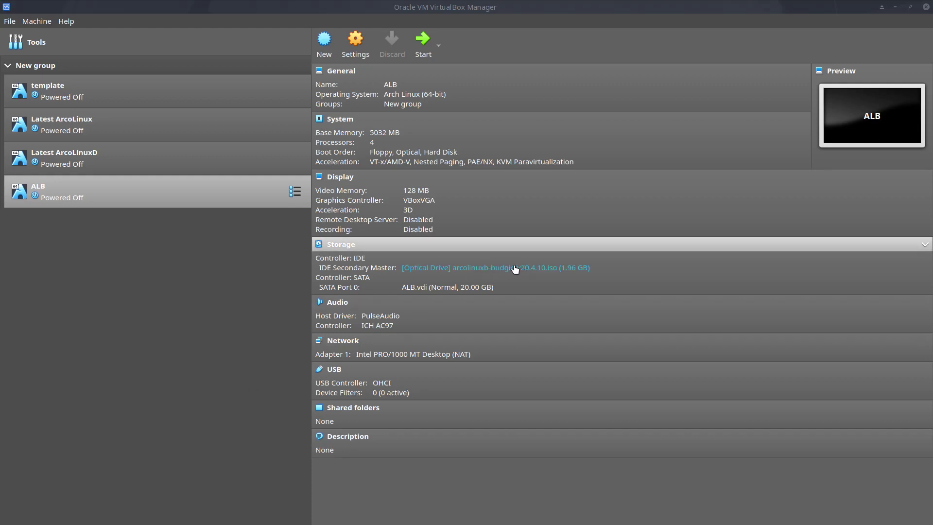
Start the ALB virtual machine from the VirtualBox Manager list
double_click(237, 198)
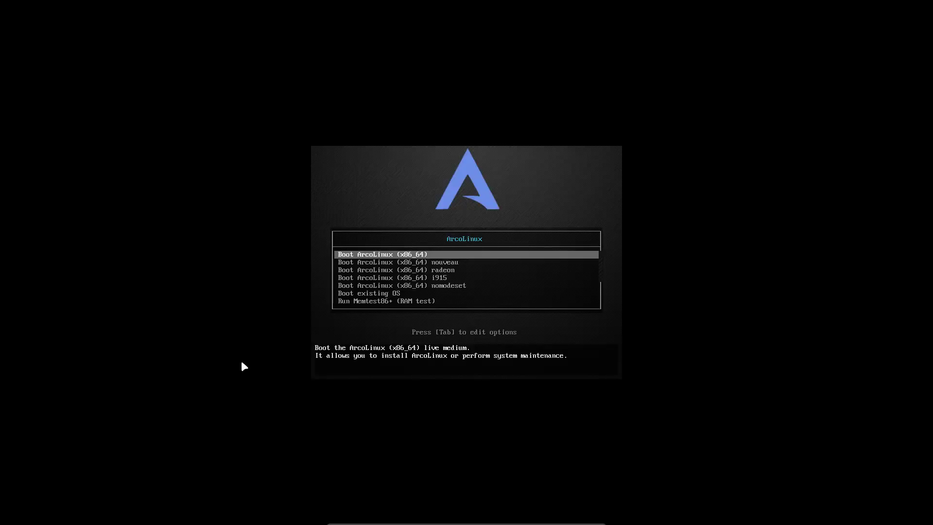
Browse the GRUB entries, then boot 'Boot ArcoLinux (x86_64)' live medium
key(Down)
key(Down)
key(Down)
key(Up)
key(Up)
key(Up)
key(Down)
key(Down)
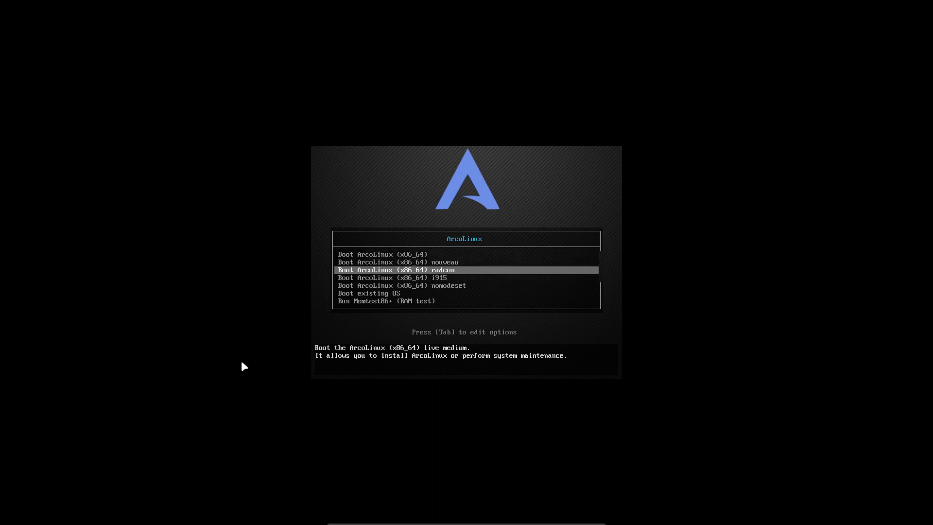
key(Down)
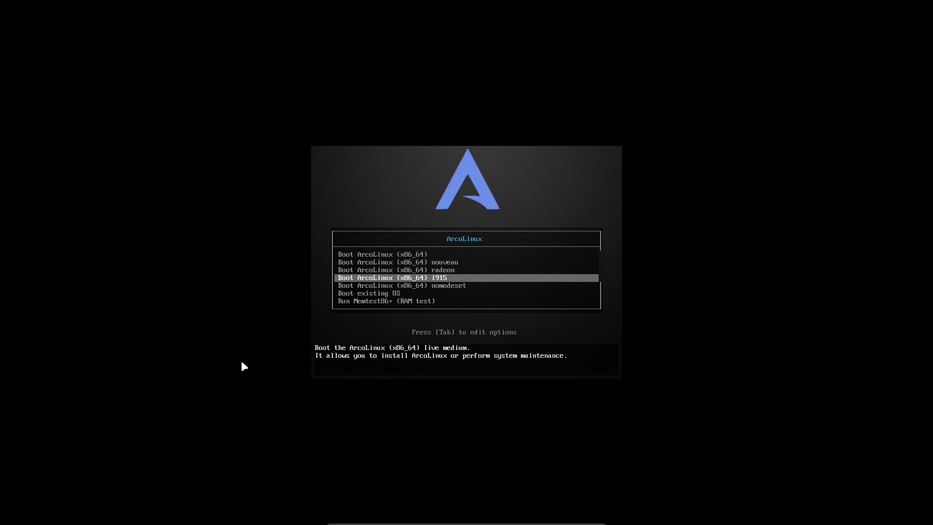
key(Up)
key(Up)
key(Up)
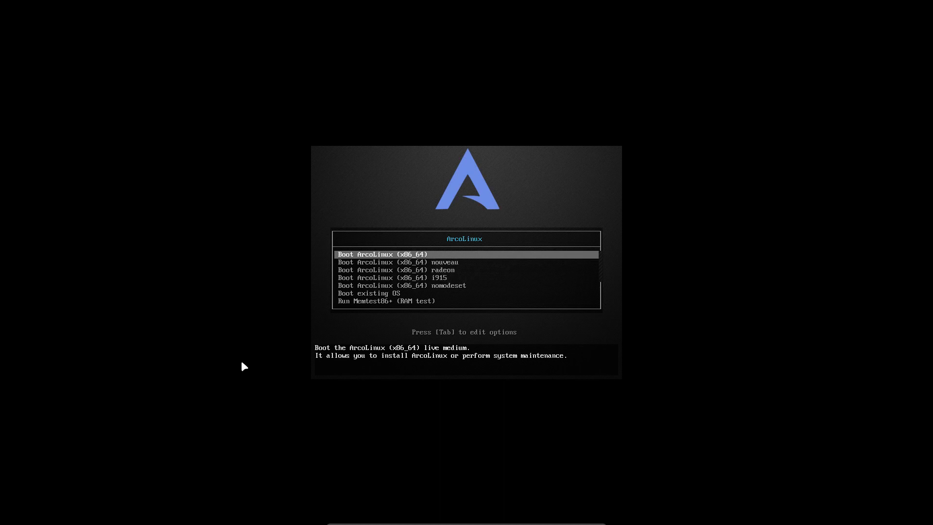
key(Return)
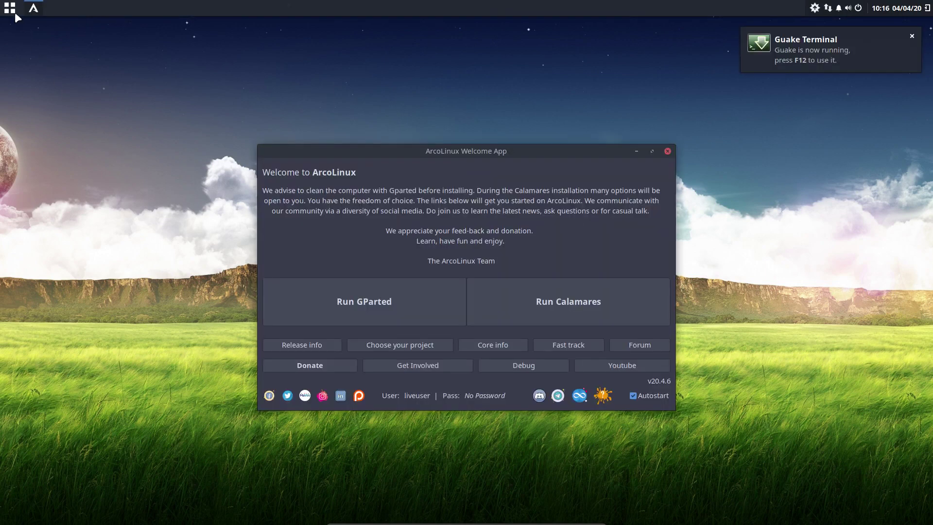
Open the Budgie applications menu on Accessories and scroll through its apps
click(9, 8)
click(31, 78)
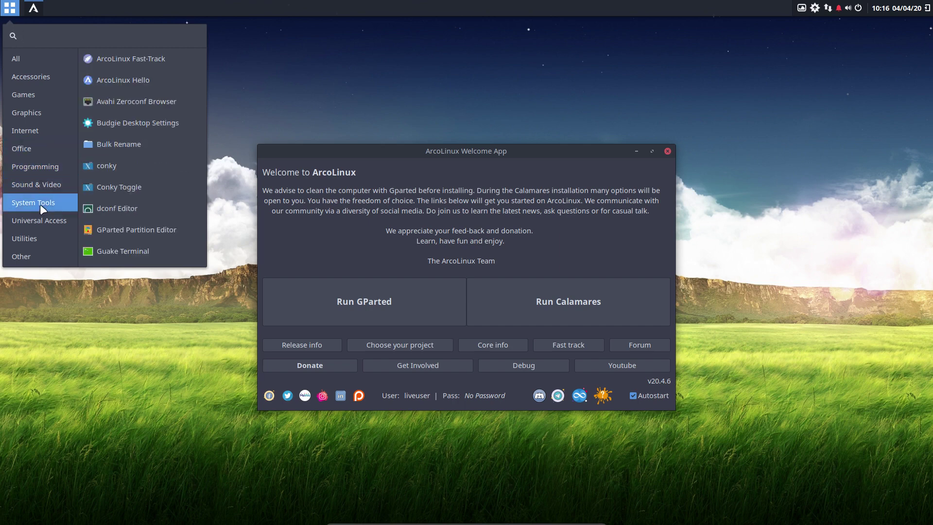
scroll(104, 228, down, 3)
scroll(104, 228, down, 5)
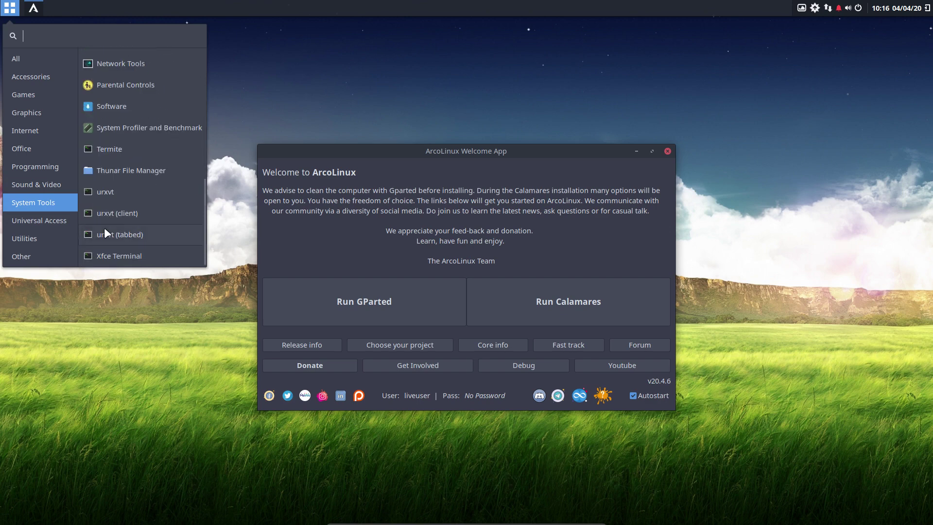
scroll(104, 228, up, 6)
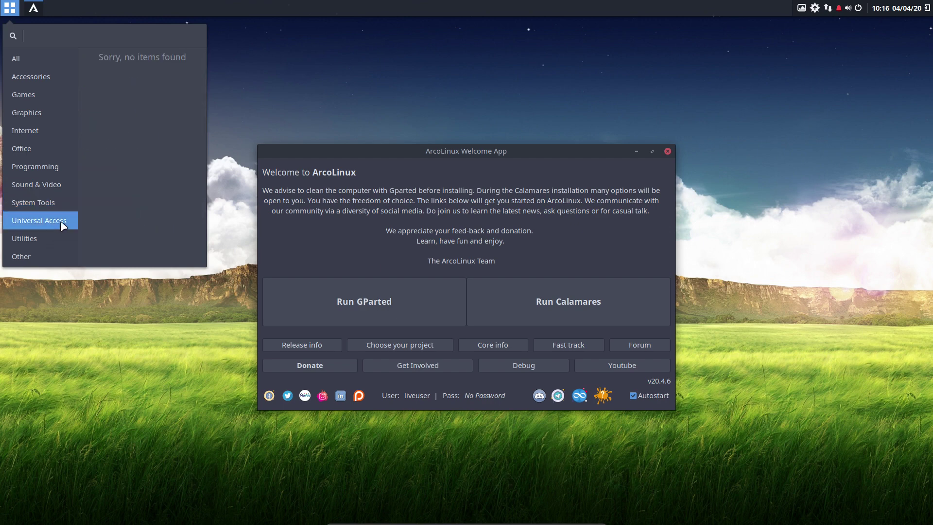
Browse the remaining categories and settle on the Other category's apps
mouse_move(72, 242)
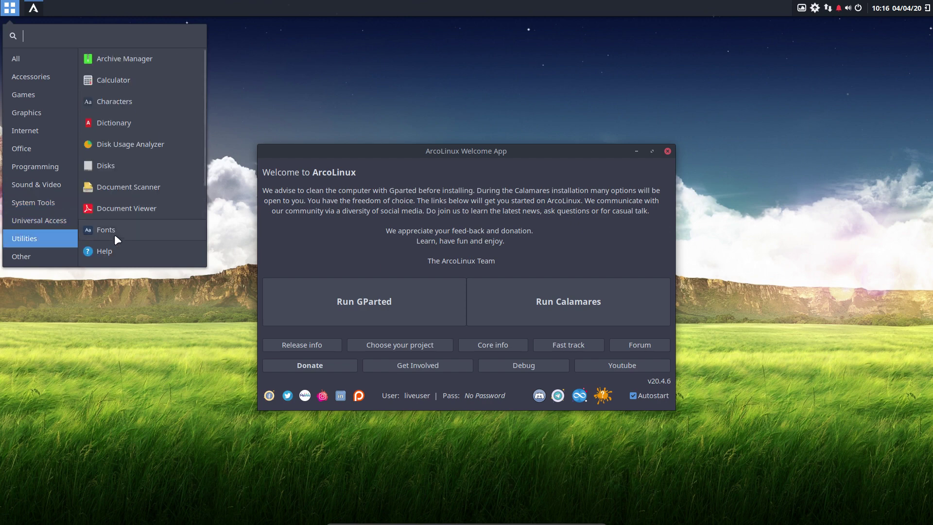
scroll(115, 234, down, 5)
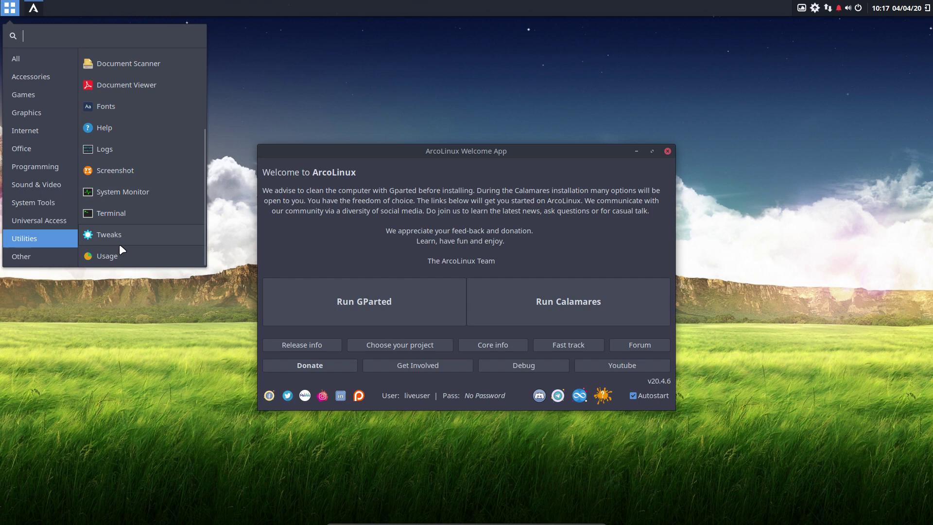
scroll(119, 244, up, 5)
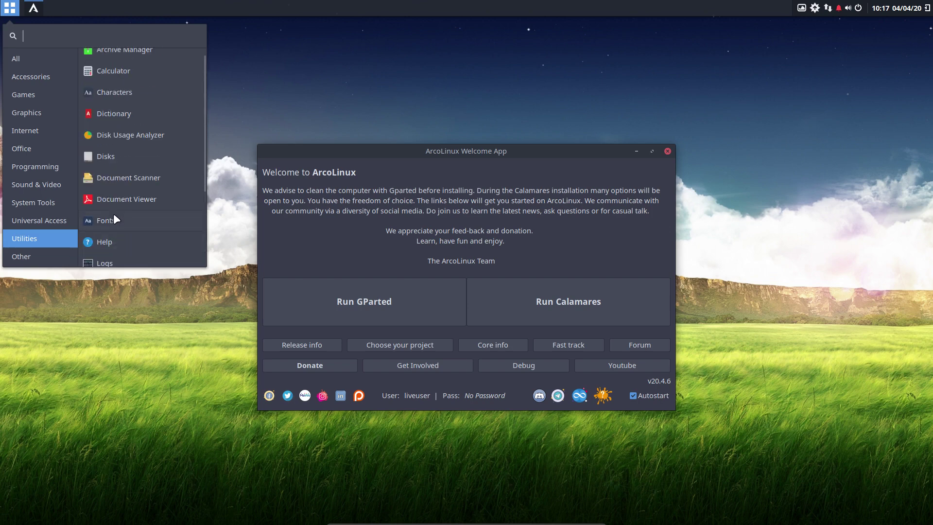
scroll(114, 215, up, 1)
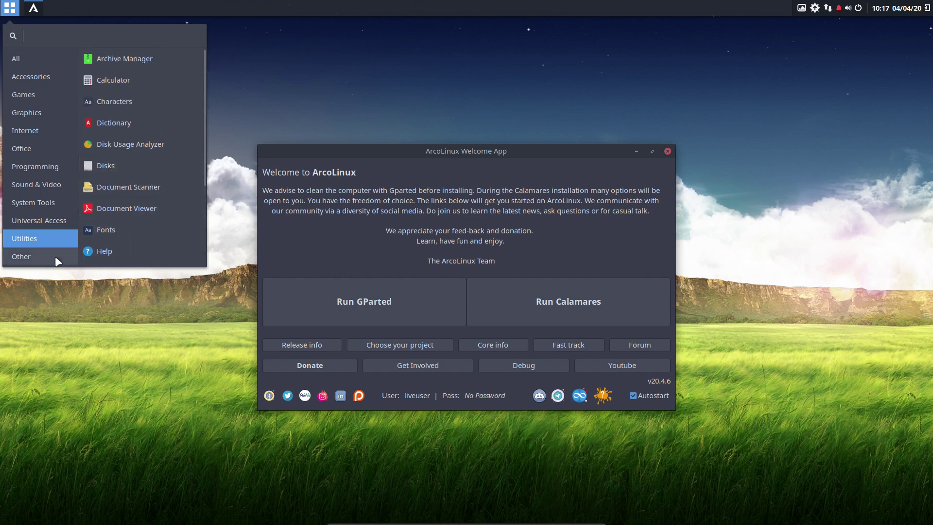
click(42, 250)
scroll(110, 231, down, 4)
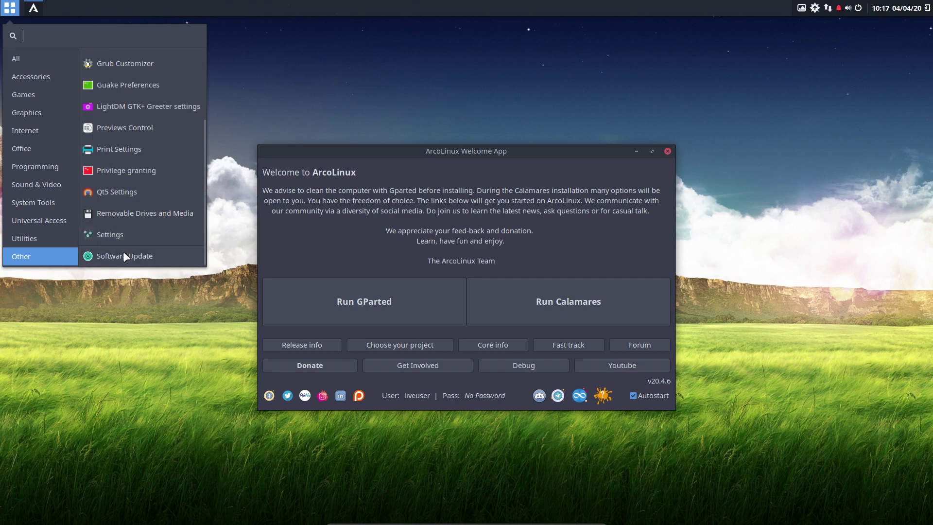
scroll(111, 151, up, 3)
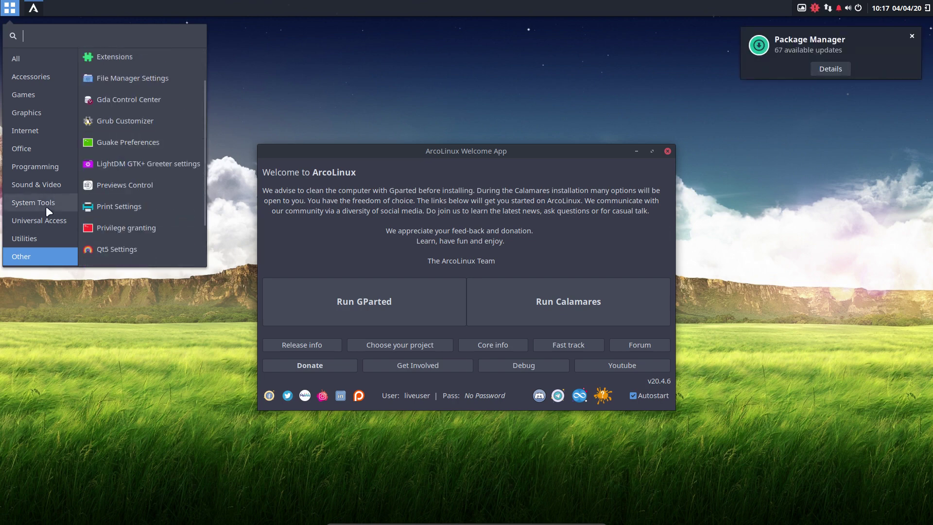
click(35, 74)
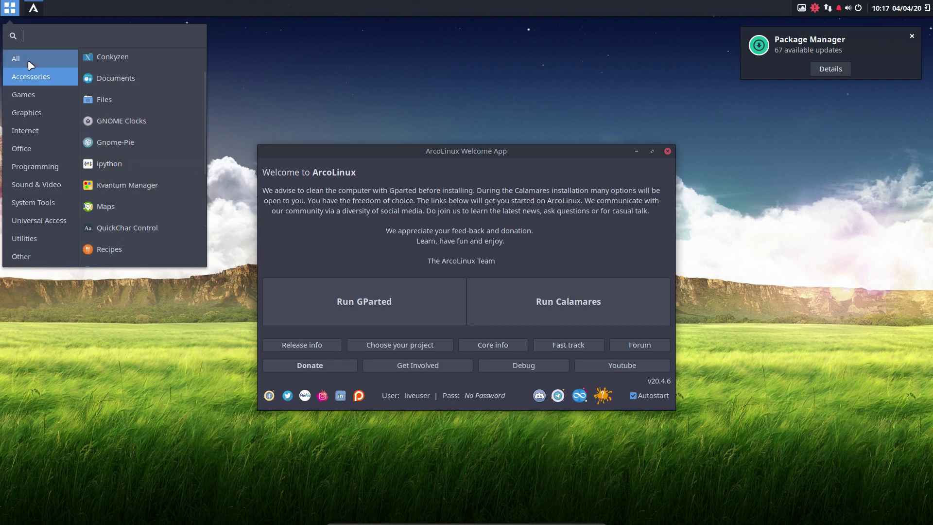
click(28, 59)
scroll(119, 129, down, 3)
scroll(118, 138, up, 3)
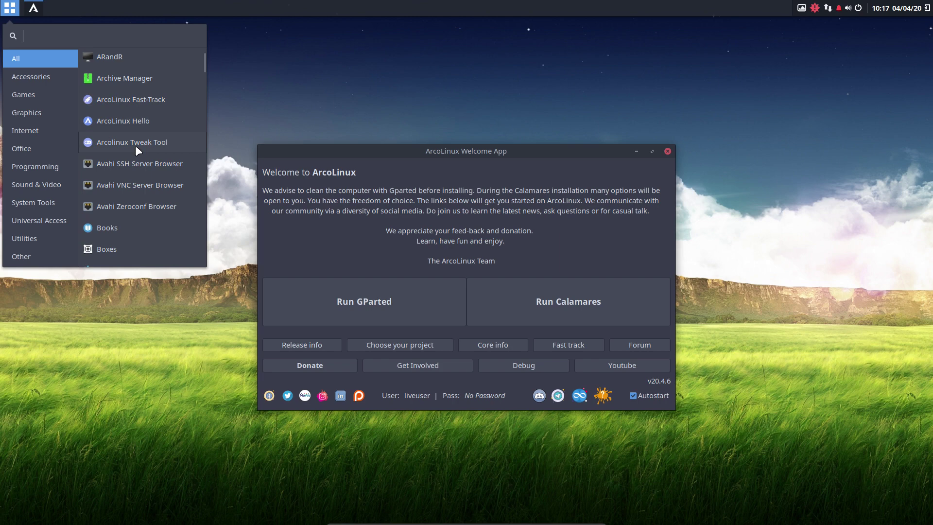
scroll(135, 250, down, 1)
scroll(136, 251, down, 15)
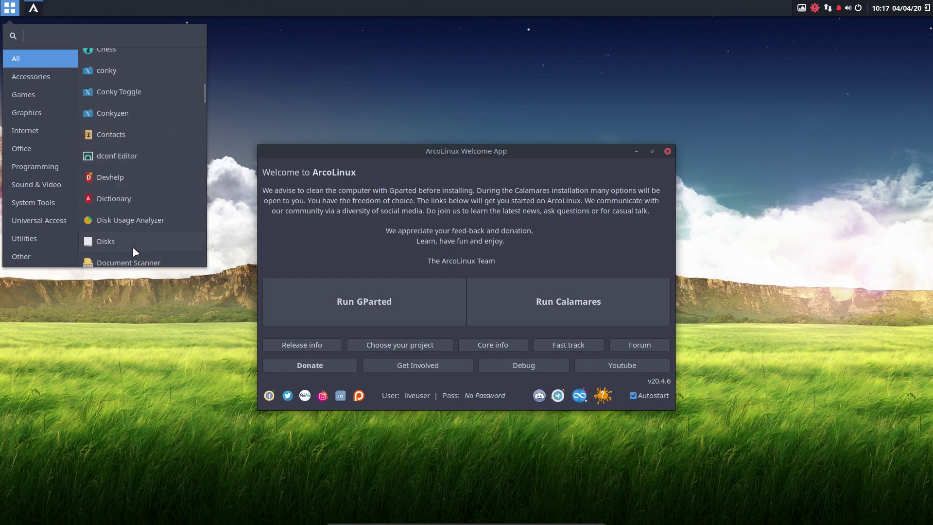
scroll(132, 247, down, 4)
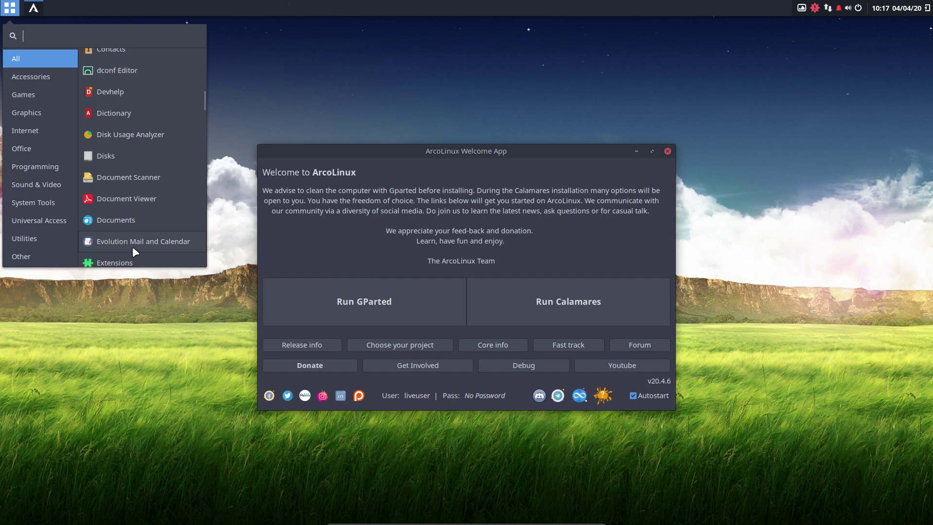
scroll(132, 246, down, 1)
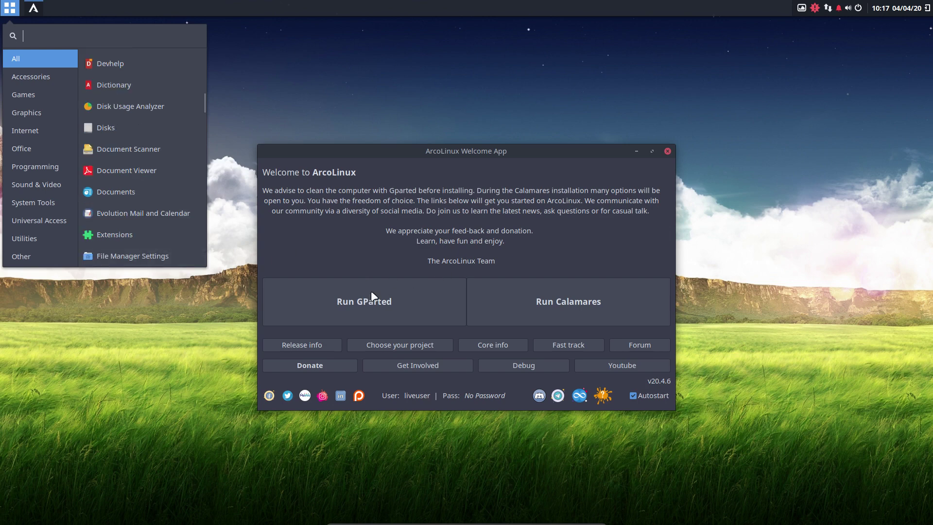
scroll(155, 193, down, 5)
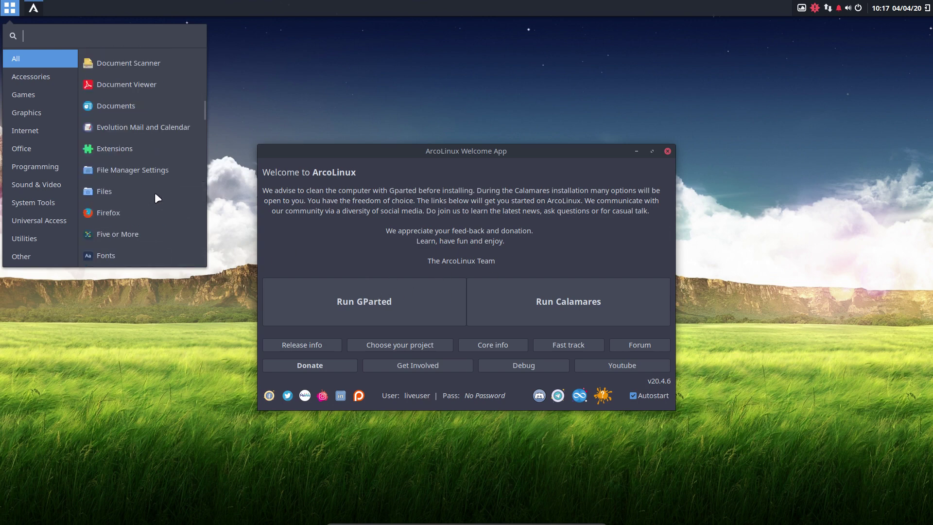
scroll(154, 193, down, 8)
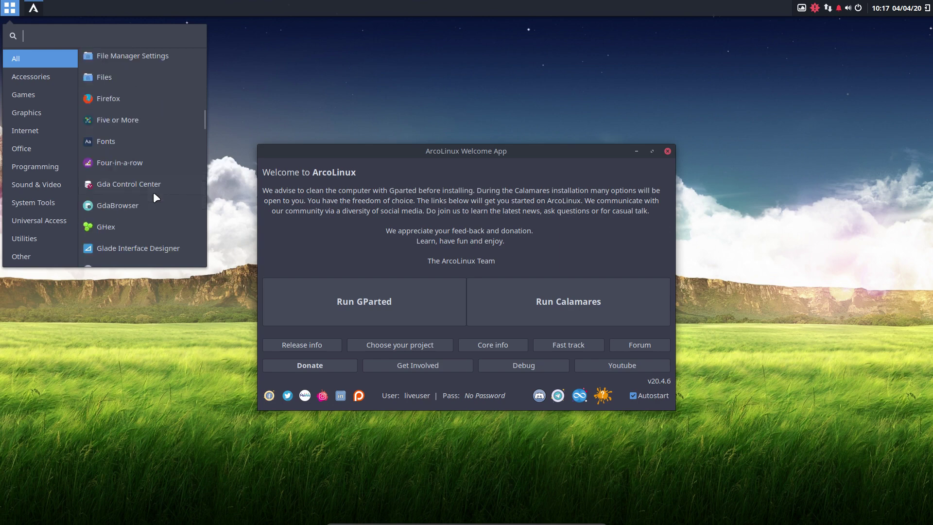
scroll(154, 193, down, 7)
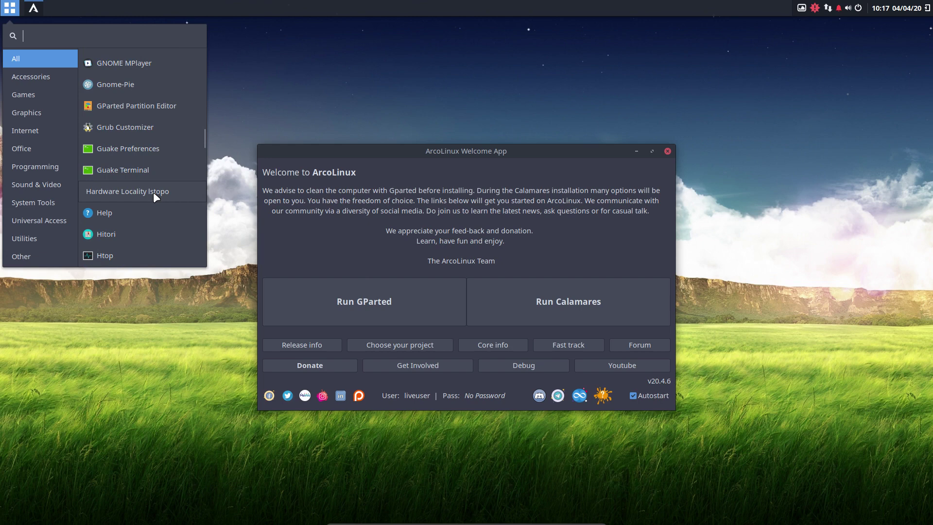
scroll(153, 193, down, 9)
scroll(153, 191, down, 10)
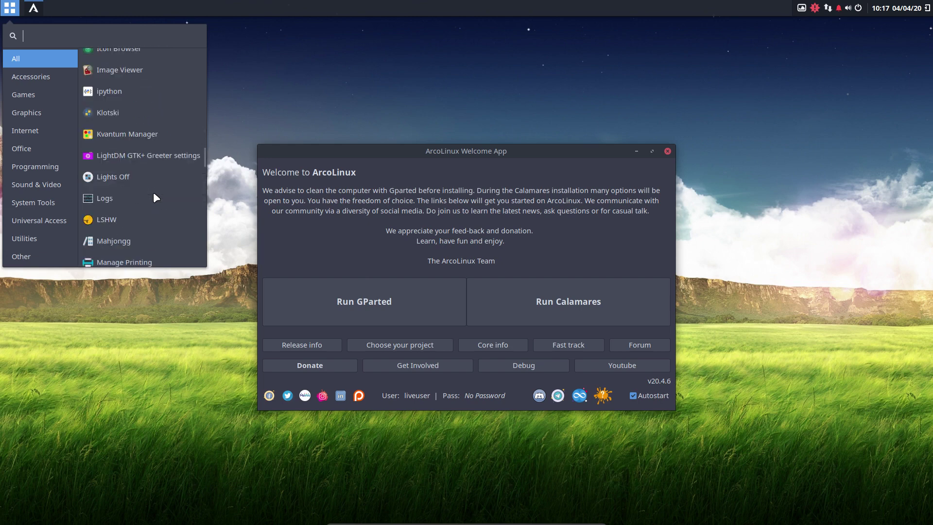
scroll(153, 193, down, 15)
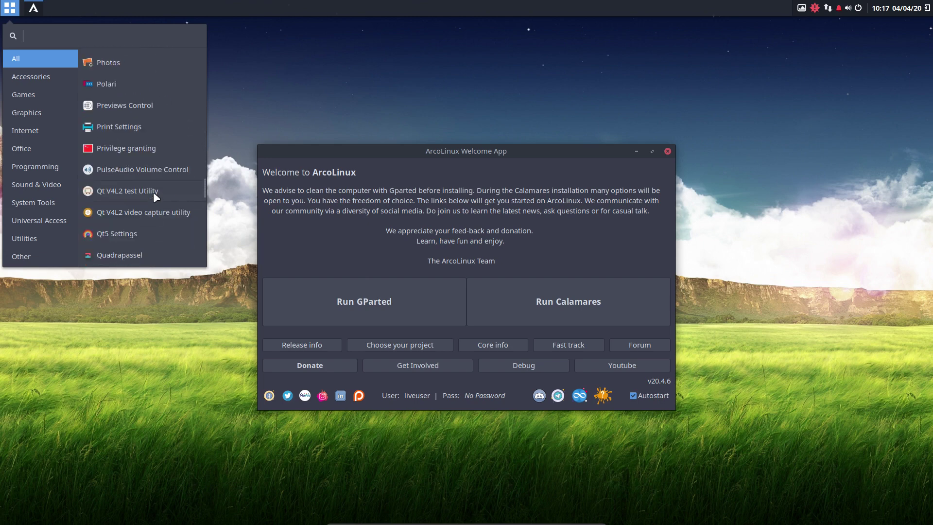
scroll(156, 197, down, 1)
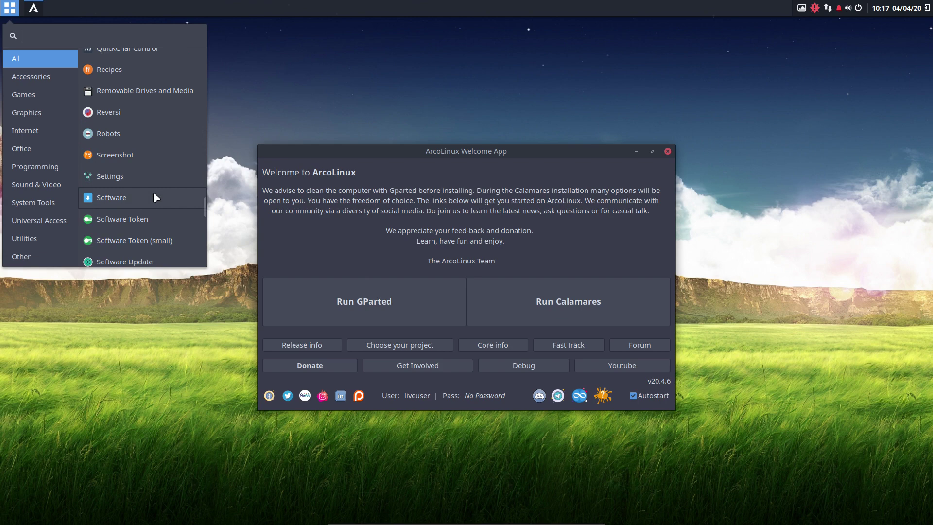
scroll(156, 197, down, 8)
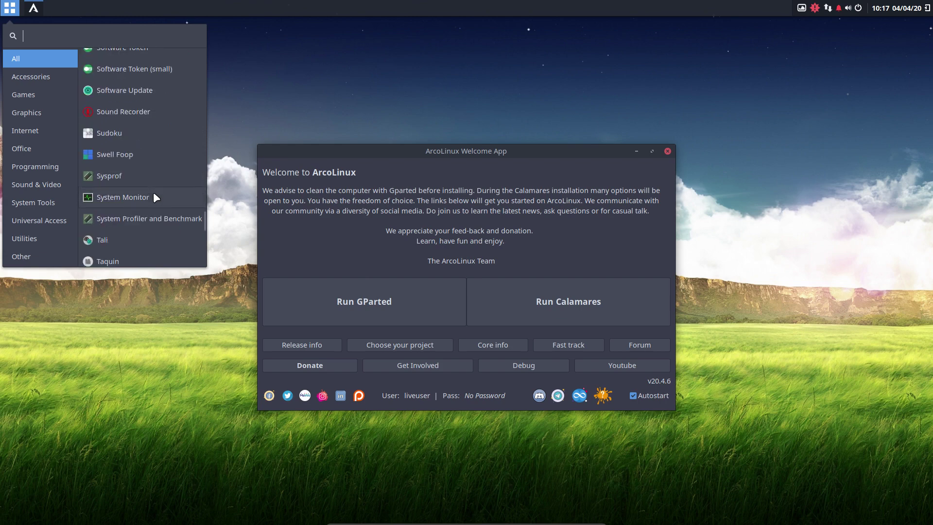
scroll(156, 198, down, 7)
scroll(156, 197, down, 5)
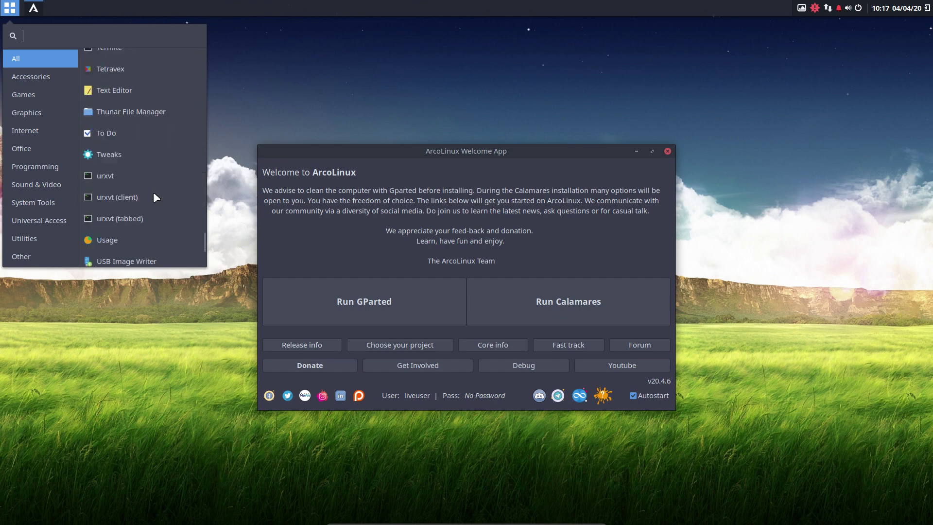
scroll(156, 197, down, 7)
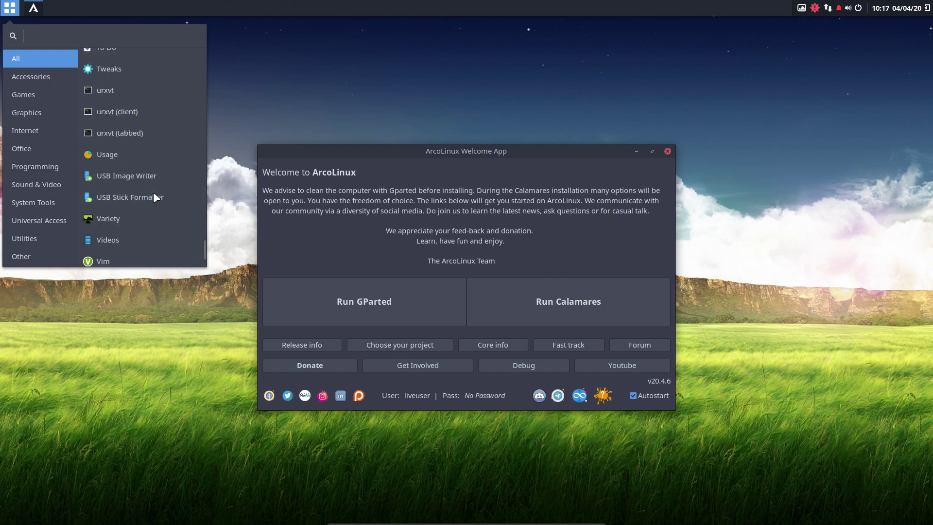
Move the Welcome App right and open a Termite terminal on the left
click(447, 154)
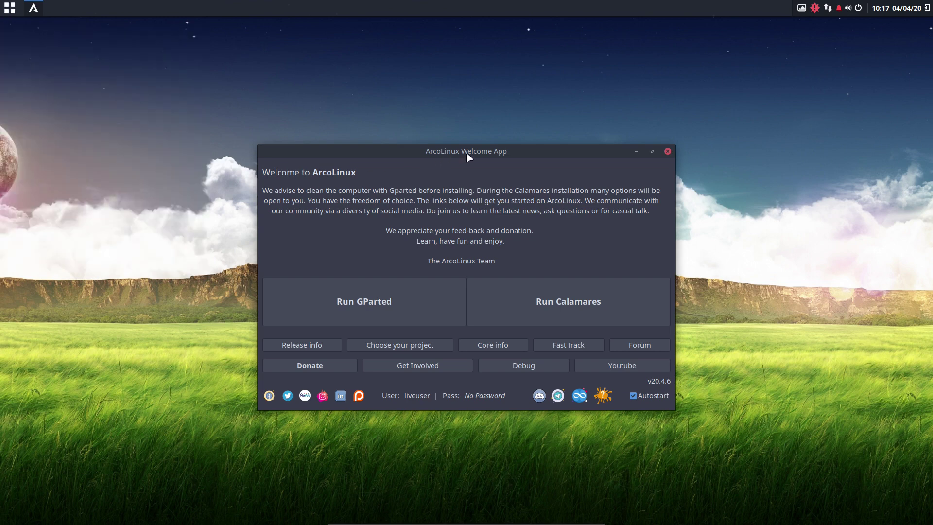
drag(466, 153, 702, 133)
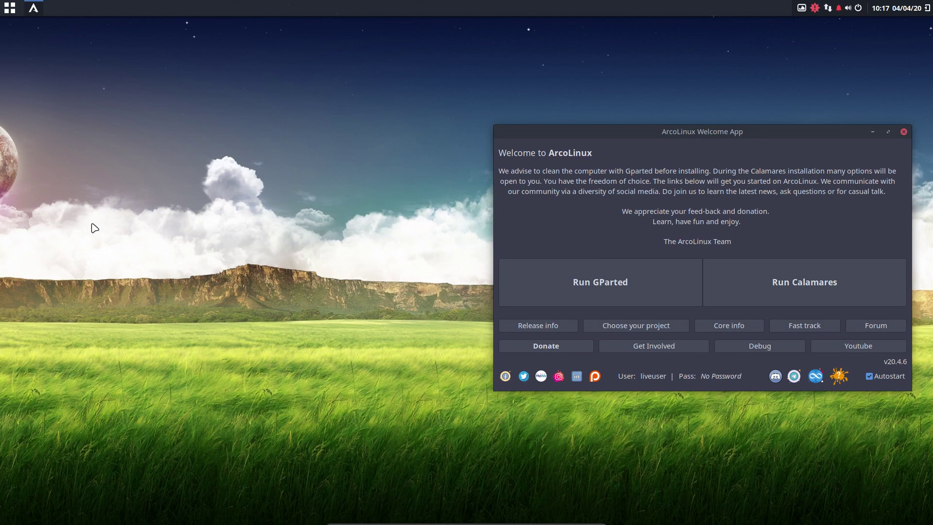
key(ctrl+alt+t)
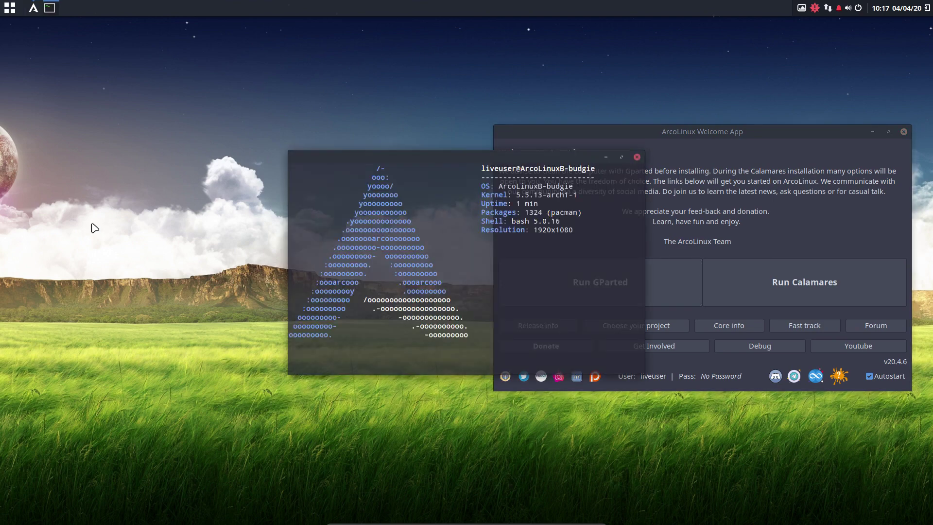
drag(500, 162, 276, 192)
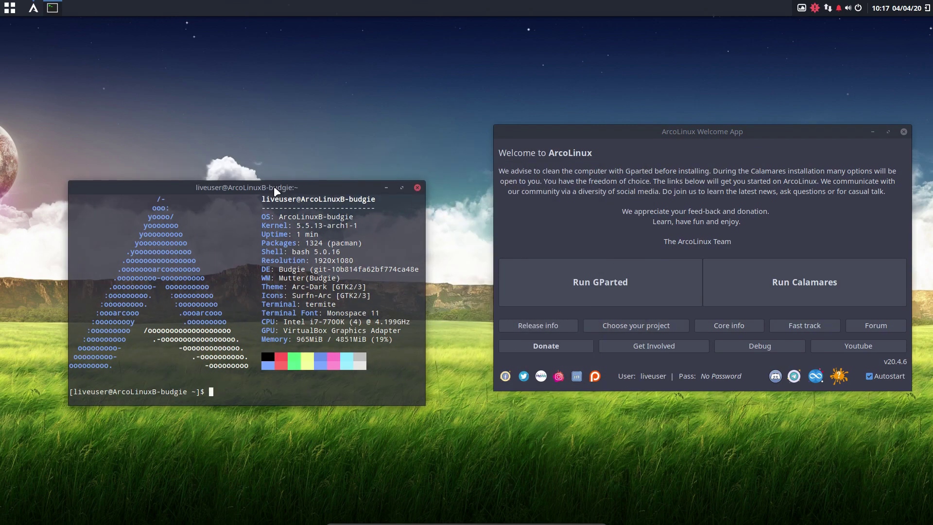
Type the command 'pkexec calamares' without running it and select the line
text(pk)
text(ex)
text(ec )
text(cqa)
key(BackSpace)
key(BackSpace)
text(alamares)
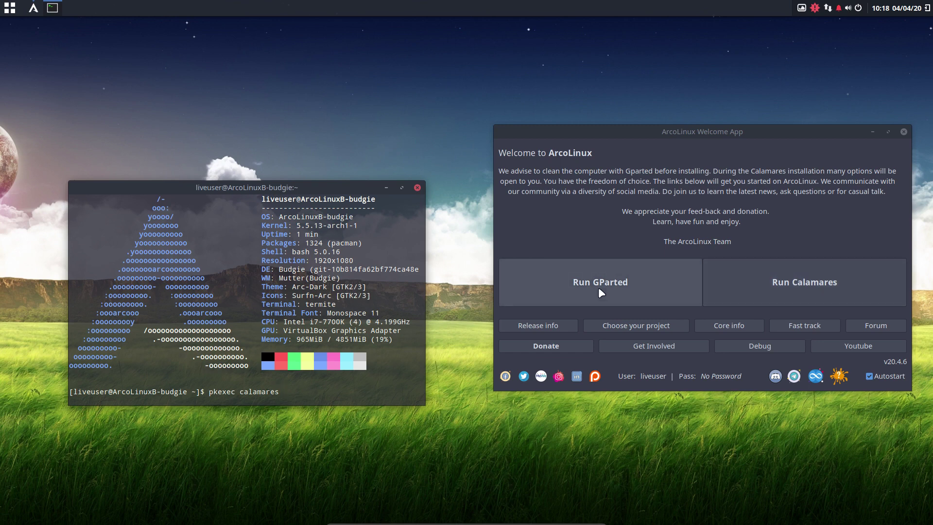
key(Home)
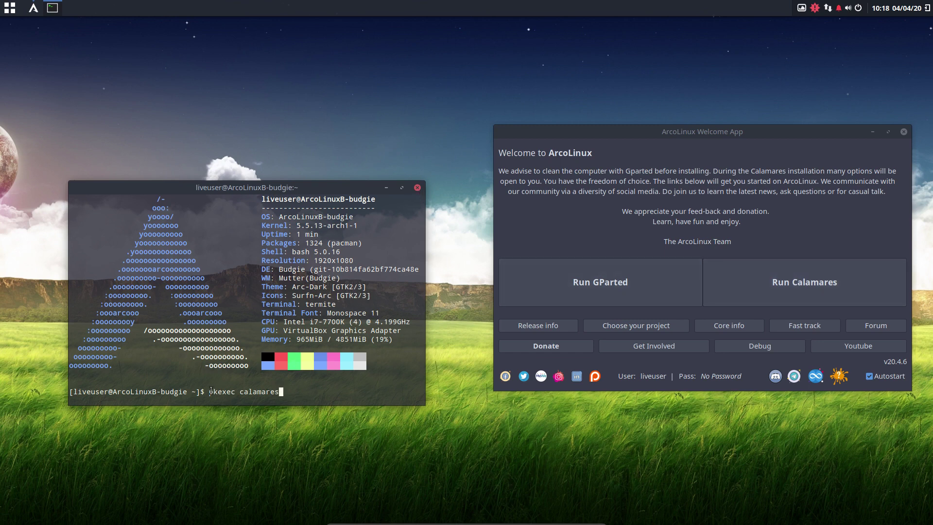
triple_click(264, 393)
Close the terminal, recentre the Welcome App and launch GParted
click(417, 188)
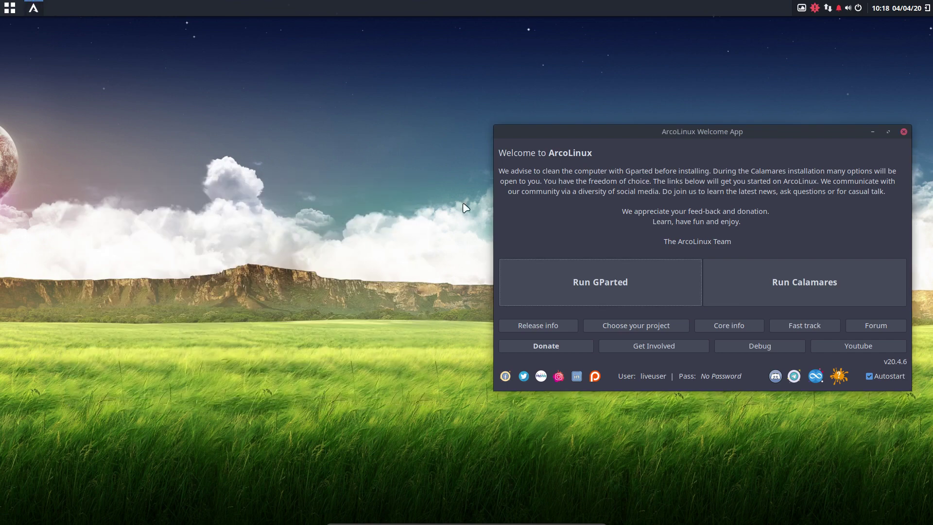
drag(590, 134, 409, 124)
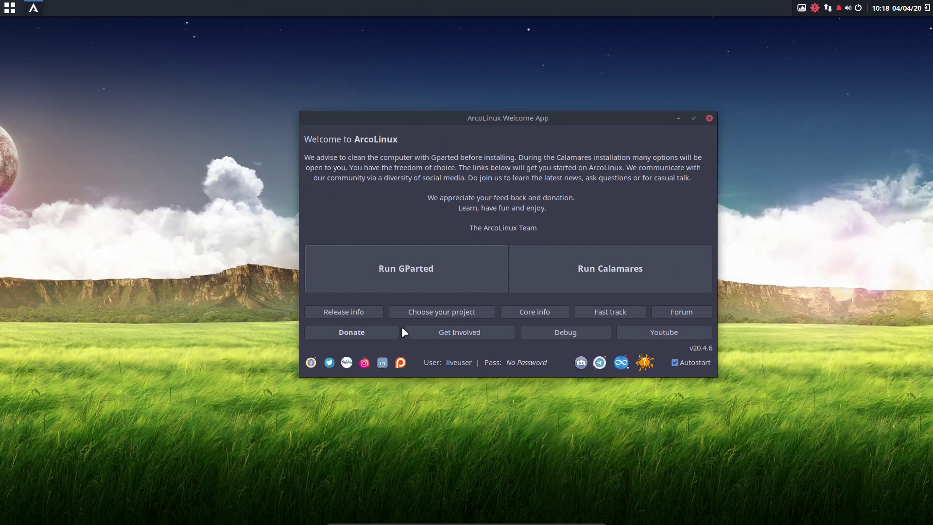
click(407, 277)
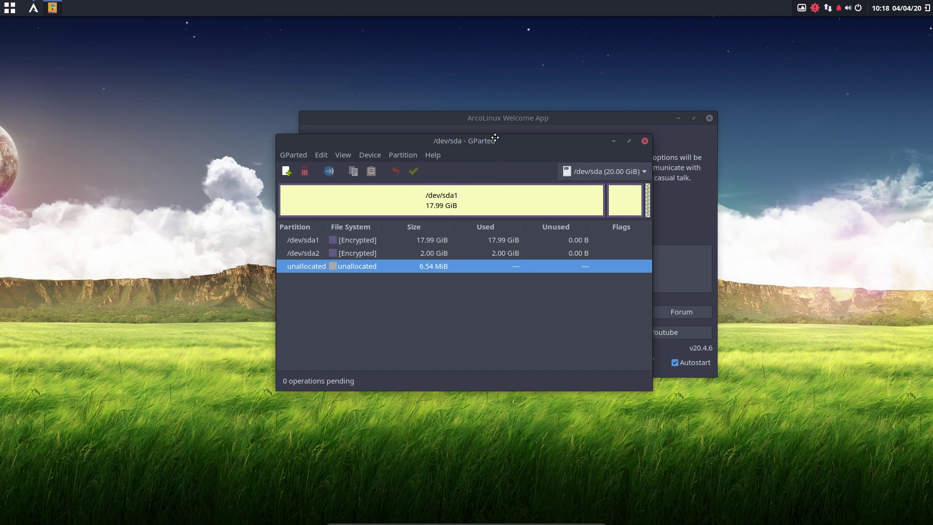
drag(494, 138, 352, 124)
Delete the encrypted /dev/sda1 and /dev/sda2 partitions in GParted
click(322, 190)
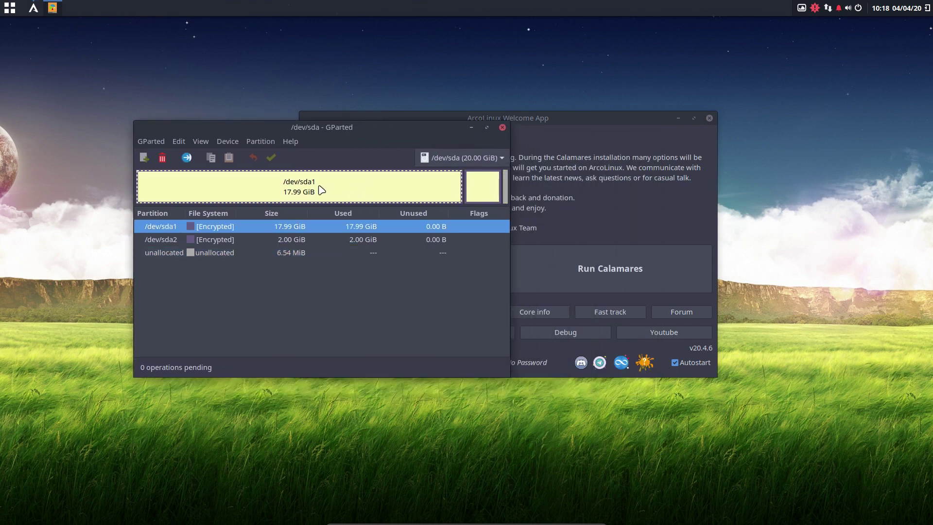
click(477, 183)
click(382, 189)
click(238, 241)
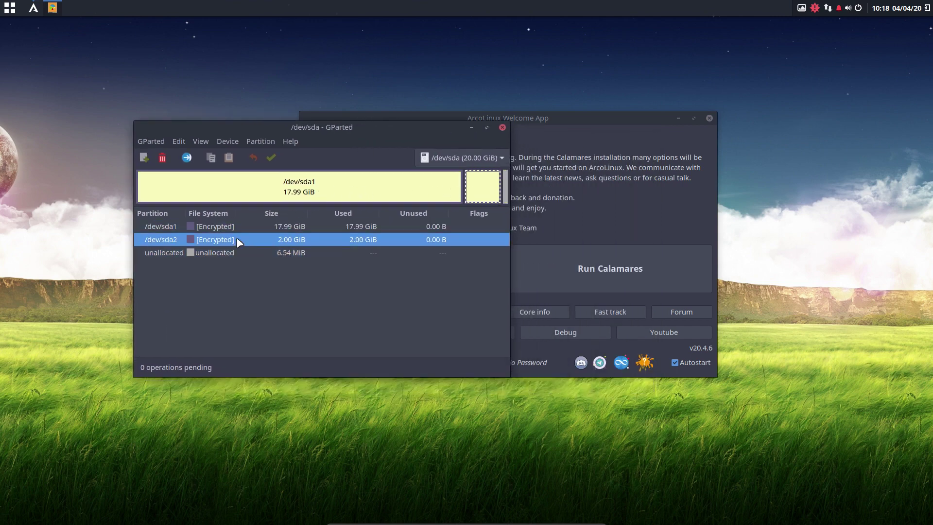
click(239, 227)
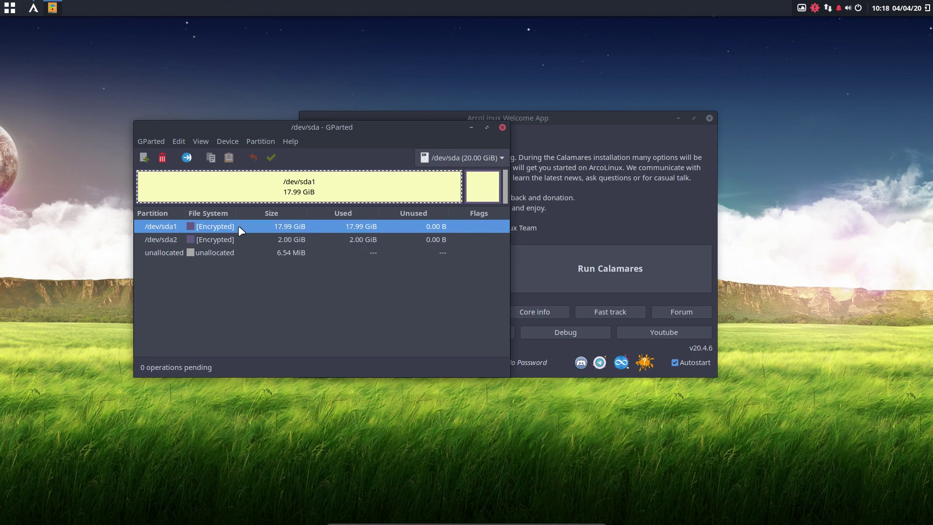
click(162, 158)
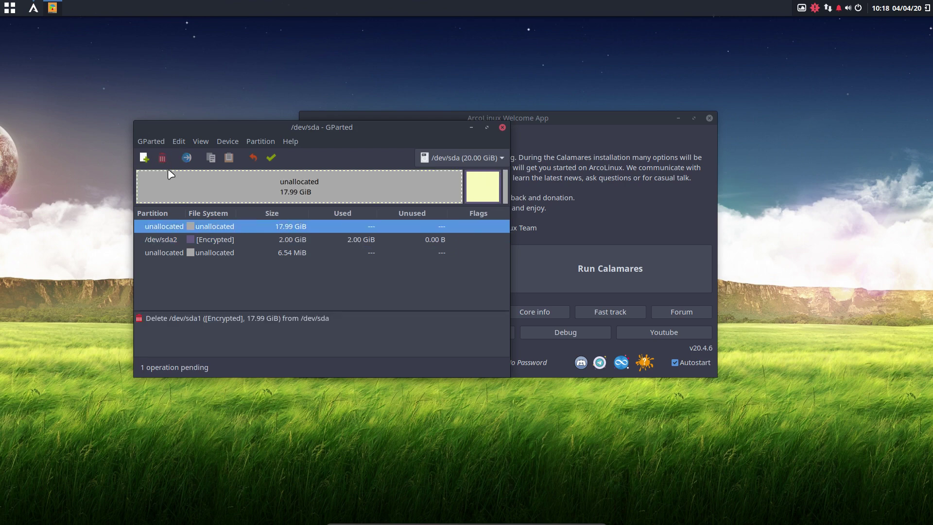
click(225, 241)
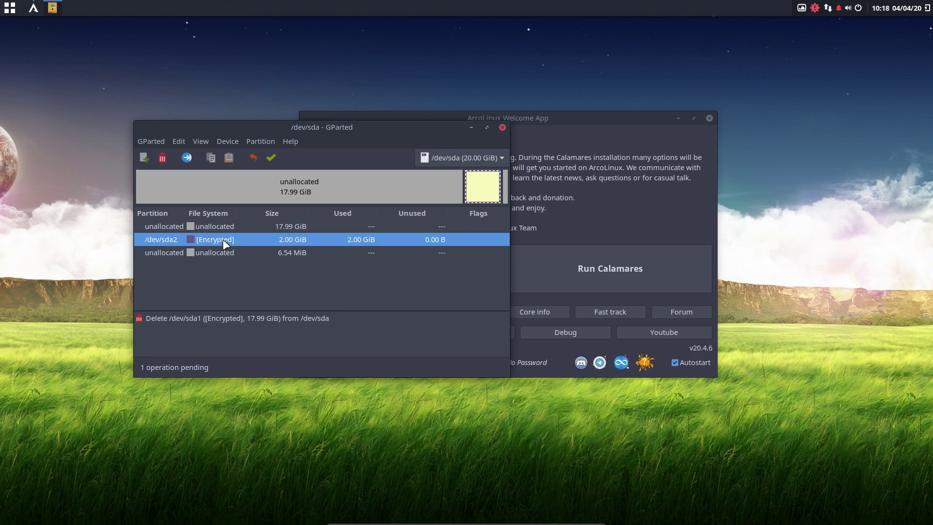
click(162, 157)
Apply the deletions, leaving 20.00 GiB unallocated, then close GParted
click(271, 158)
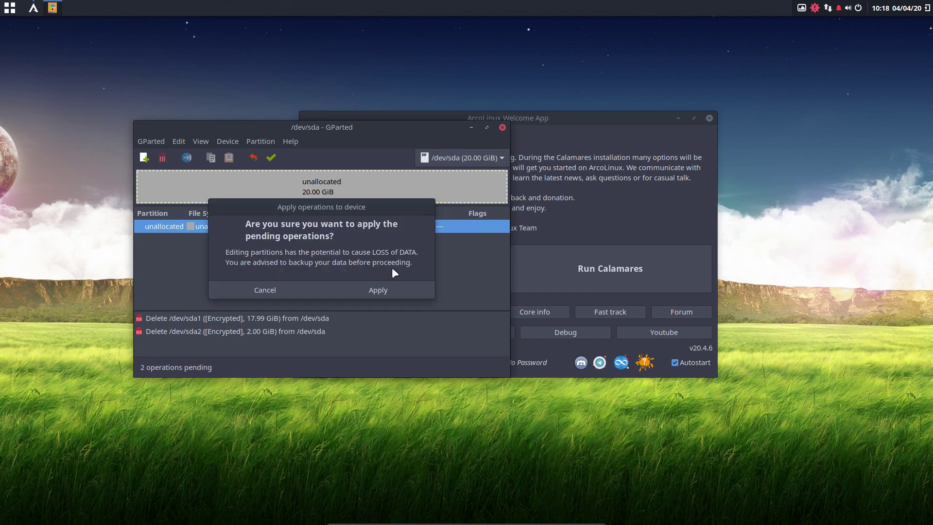
click(382, 290)
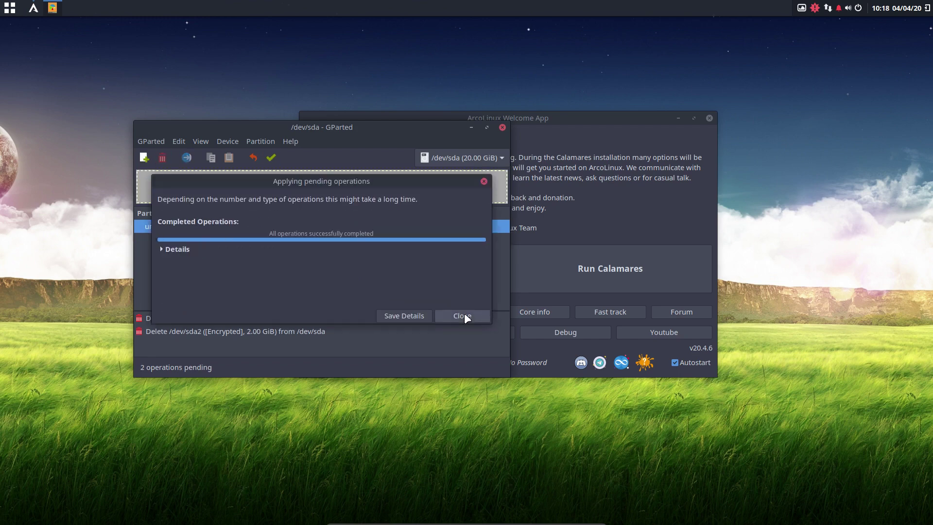
click(462, 316)
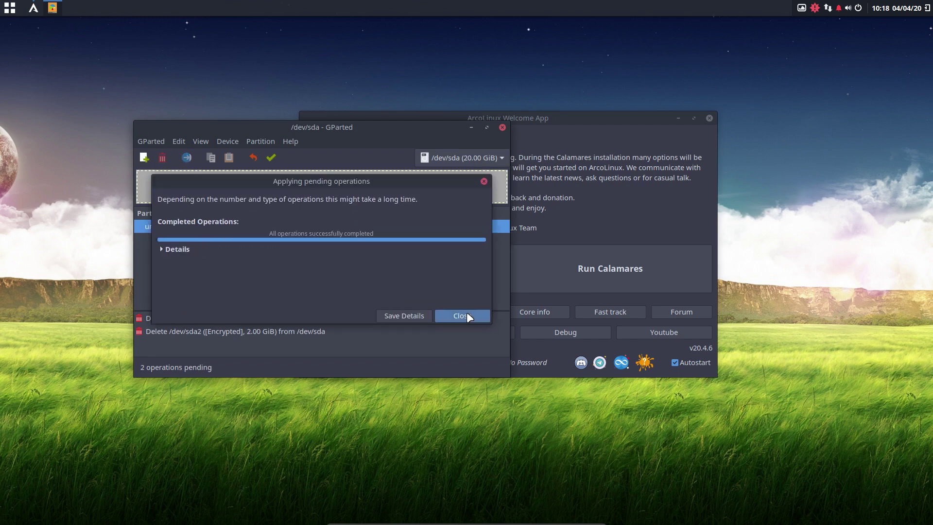
click(503, 128)
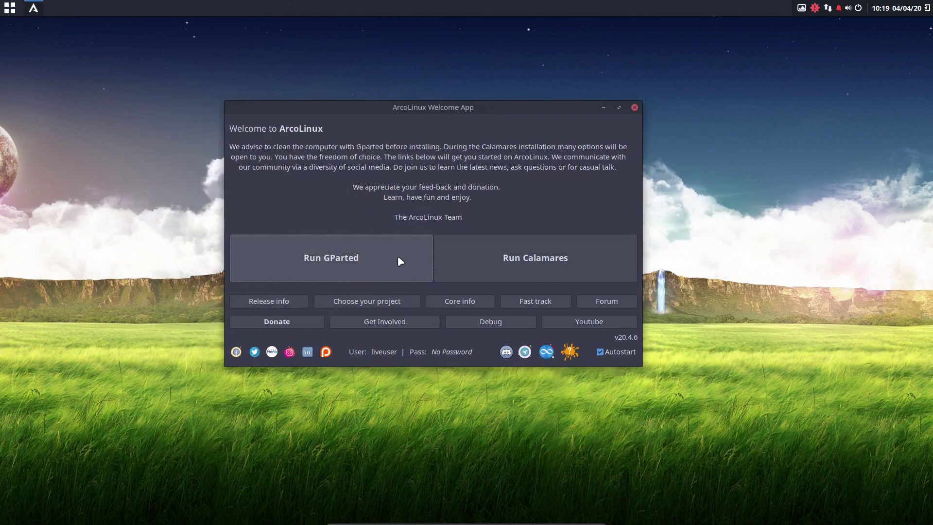
Launch the ArcoLinuxB-budgie Calamares installer and view, then close, its About dialog
click(502, 256)
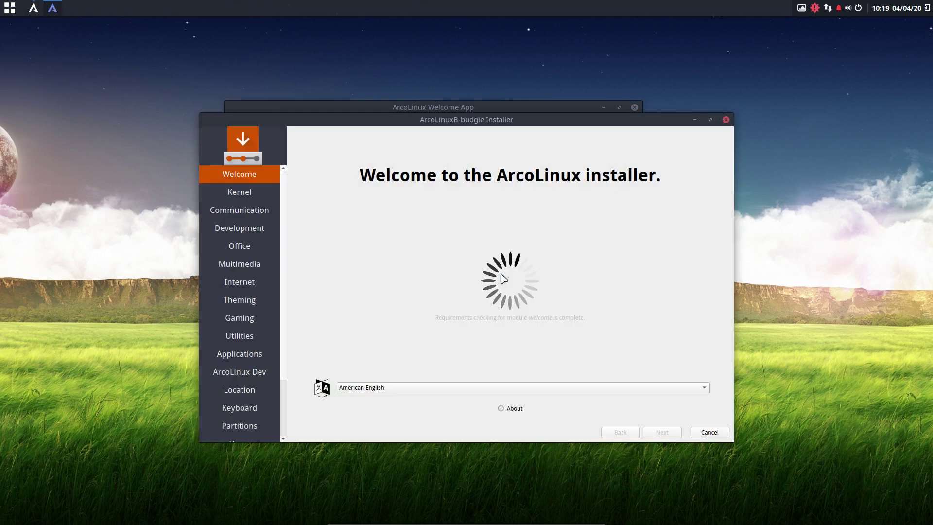
click(513, 409)
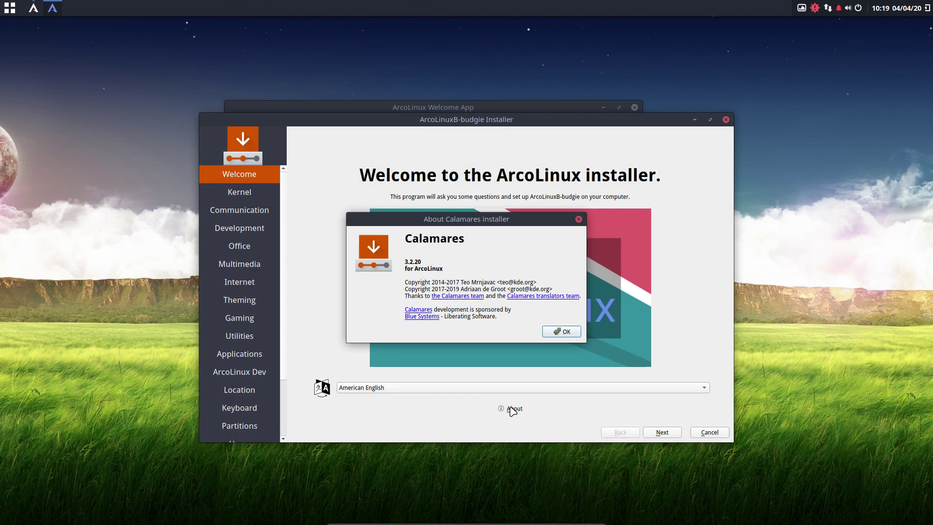
click(560, 334)
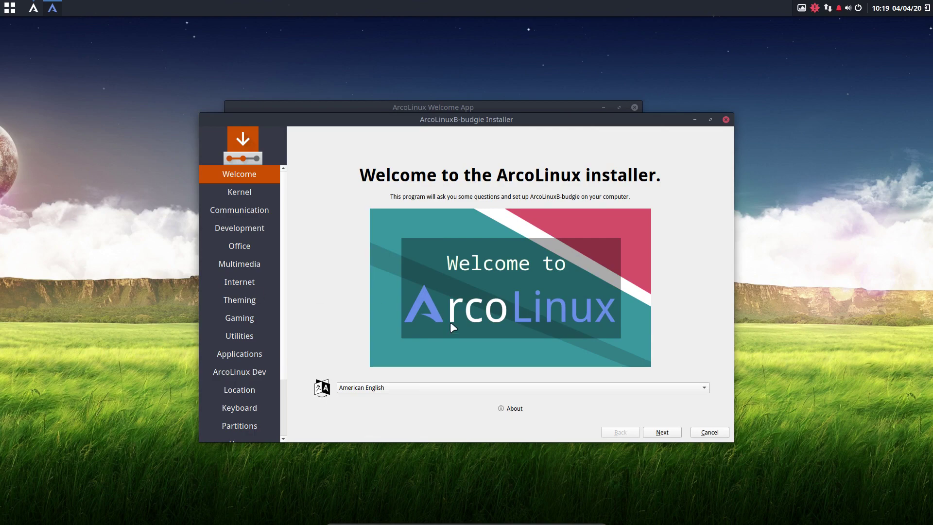
Tick the Linux-hardened kernel on the Kernel page and continue to Communication
click(665, 432)
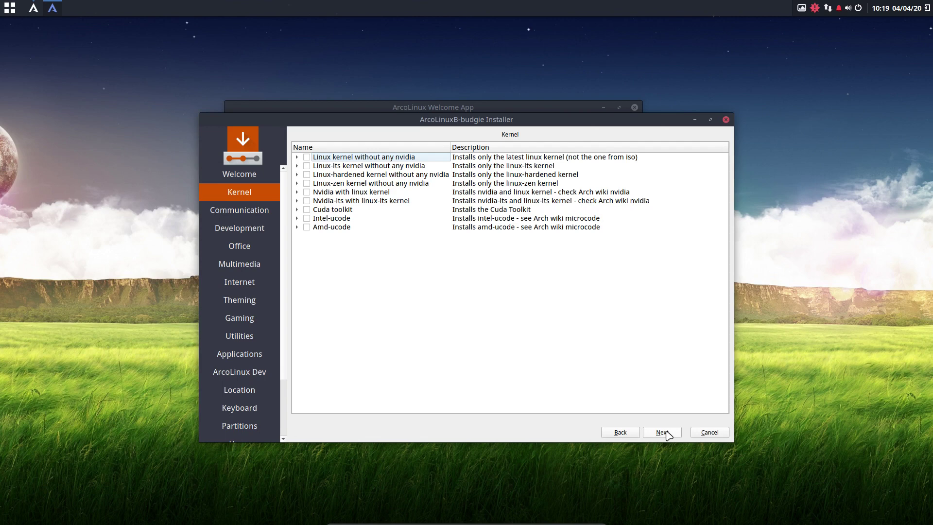
click(307, 175)
click(662, 432)
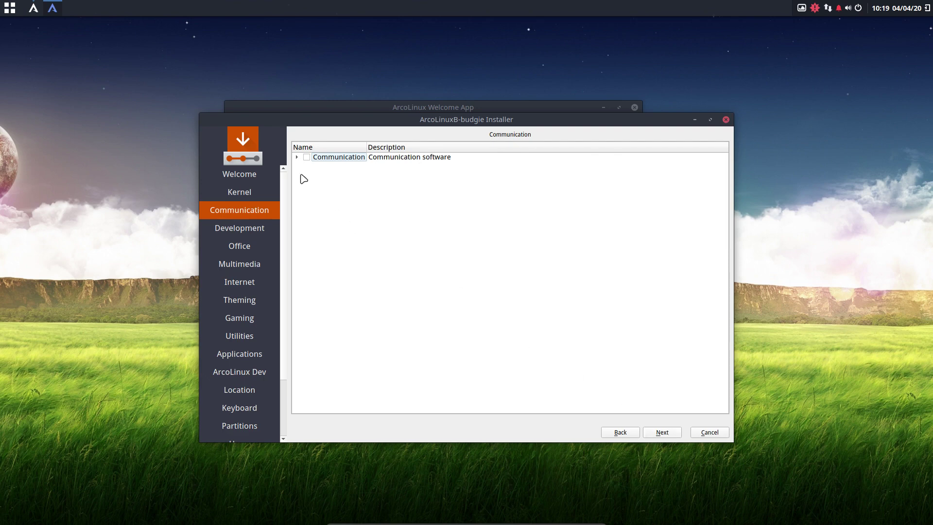
Expand the Communication and Development package lists, leaving every package unticked
click(296, 157)
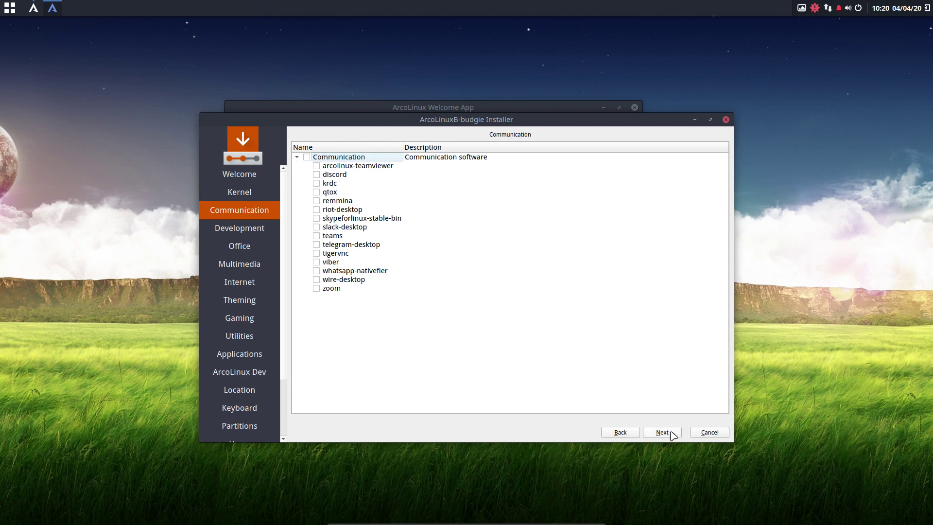
click(663, 432)
click(296, 157)
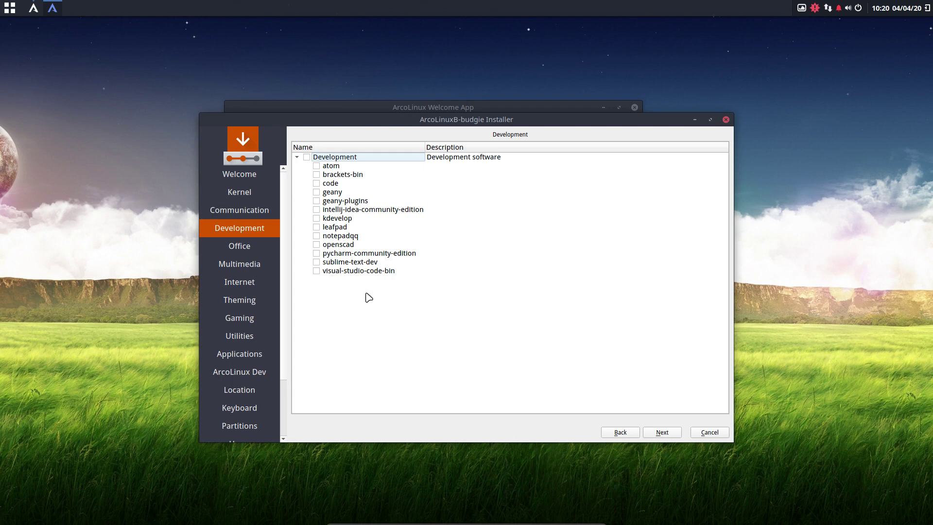
On the Office page, inspect the Calibre, Focuswriter and Libre Office entries
click(671, 438)
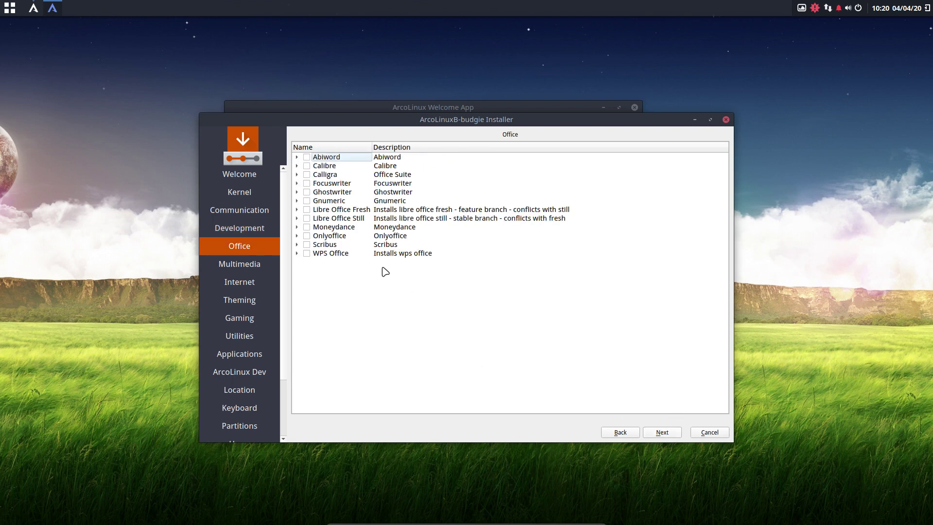
click(298, 166)
click(297, 166)
click(297, 183)
click(297, 184)
click(492, 212)
click(492, 219)
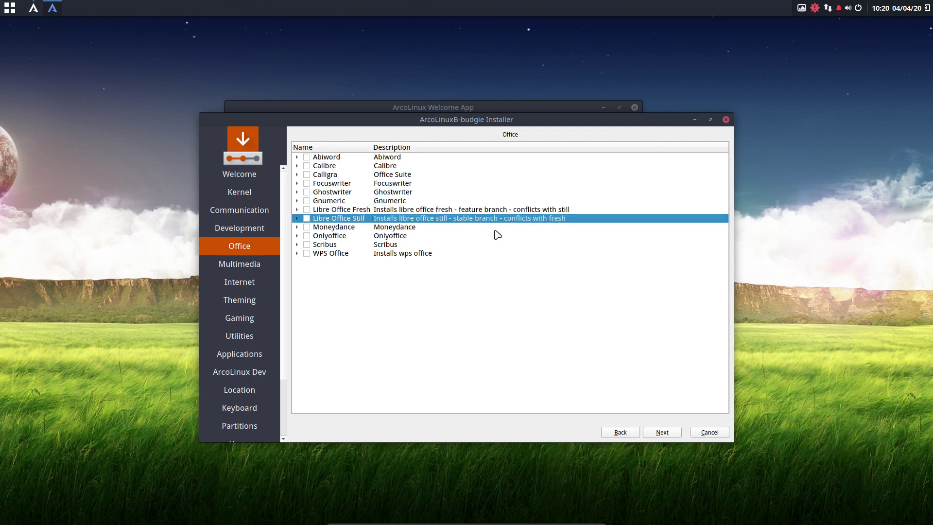
click(496, 211)
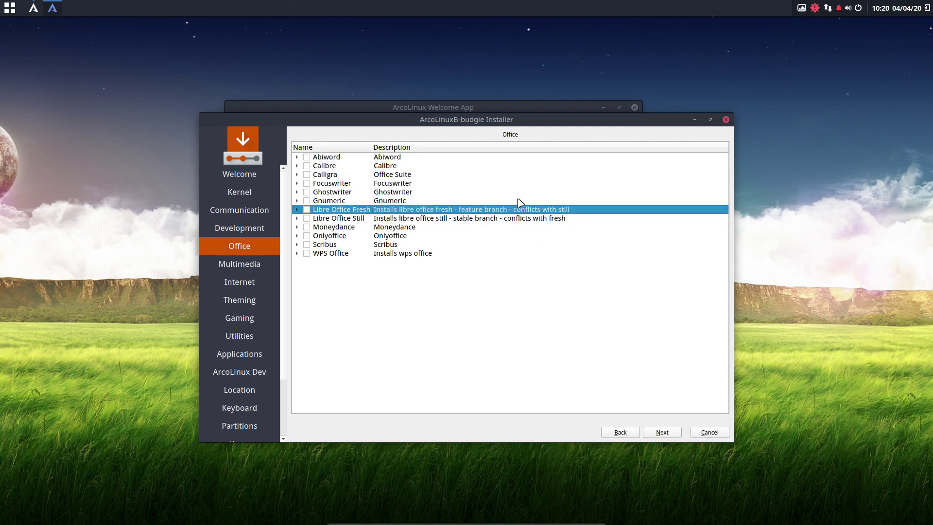
Open the five package-conflict warnings and arrange them beside the installer
drag(494, 121, 338, 73)
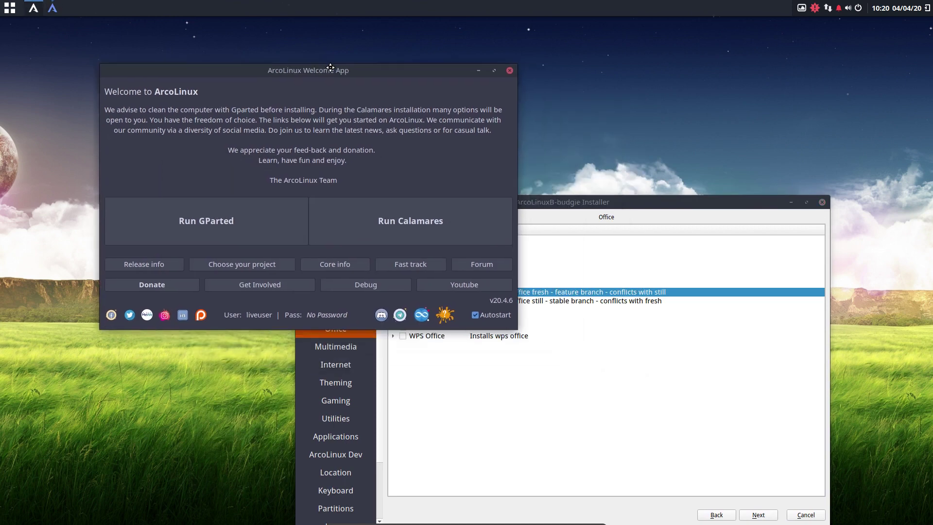
click(427, 309)
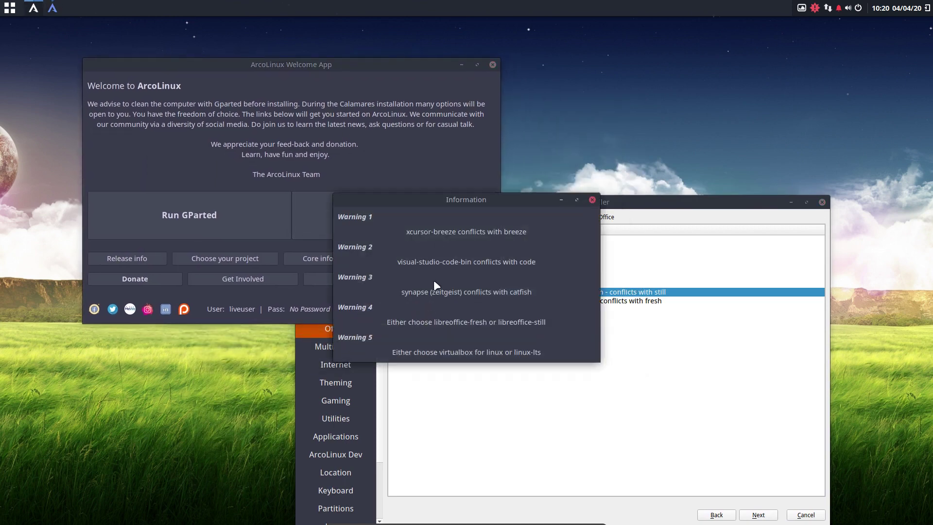
drag(480, 209, 132, 327)
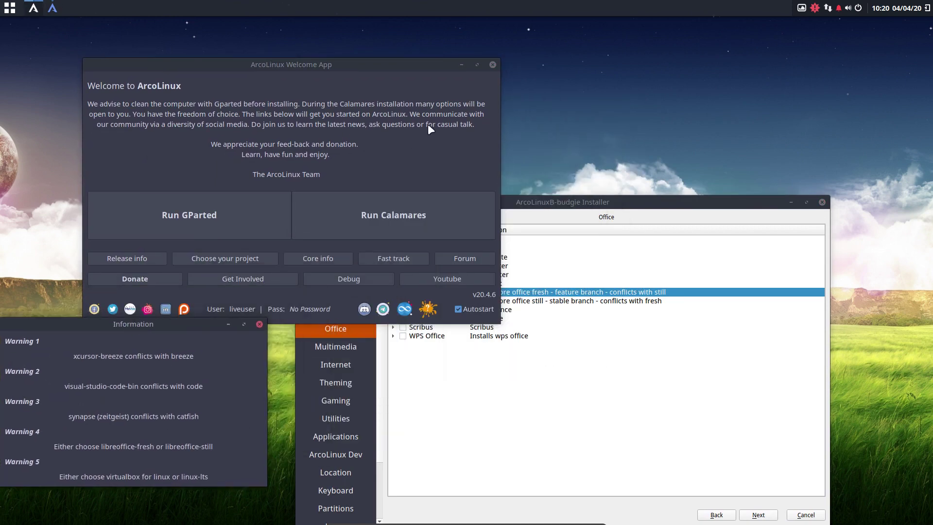
drag(602, 202, 606, 78)
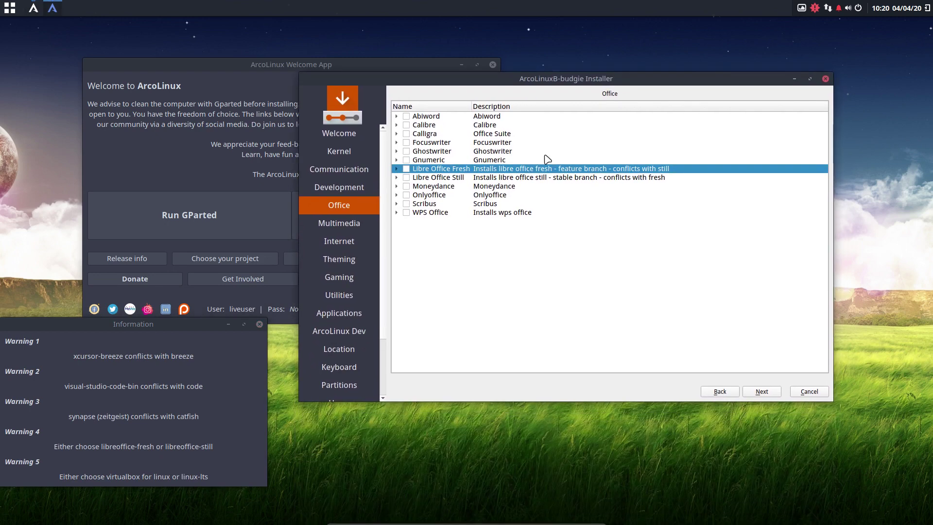
drag(160, 324, 187, 297)
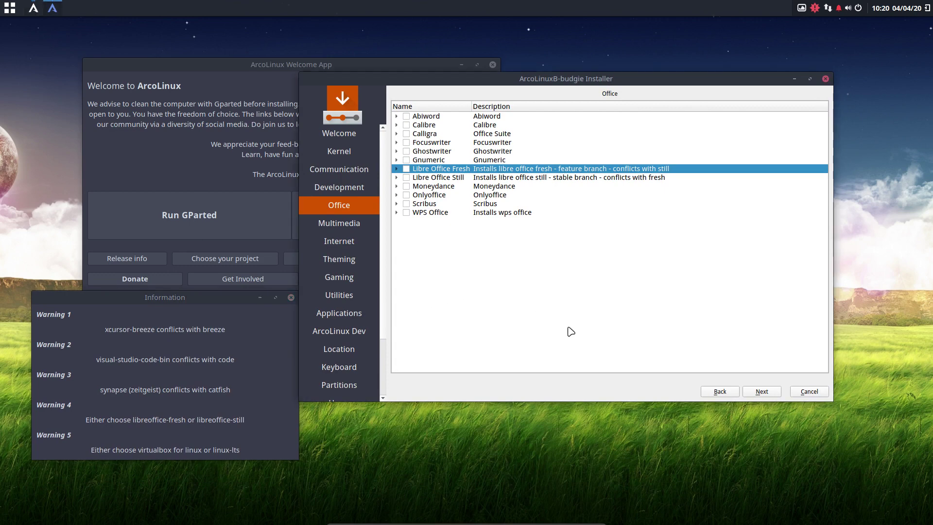
Review the Multimedia and Internet package groups without selecting anything
click(754, 394)
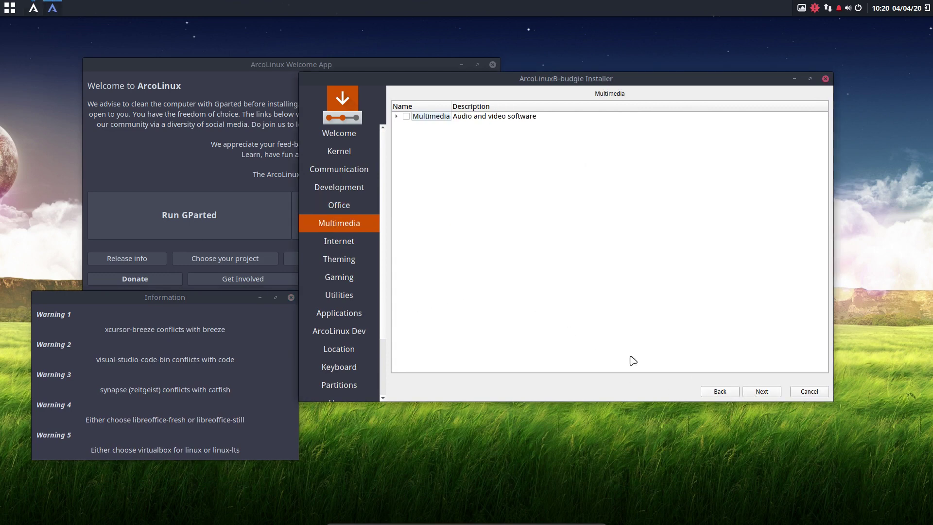
click(396, 117)
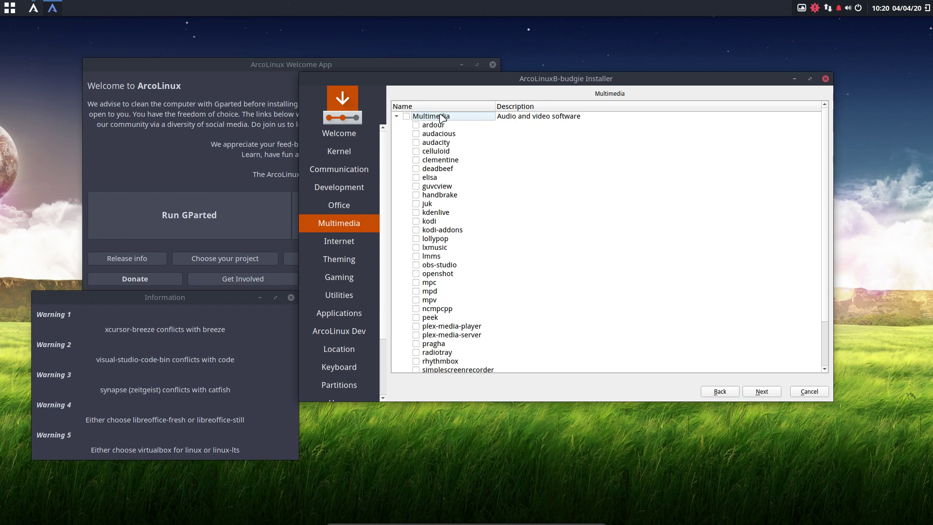
scroll(447, 327, down, 2)
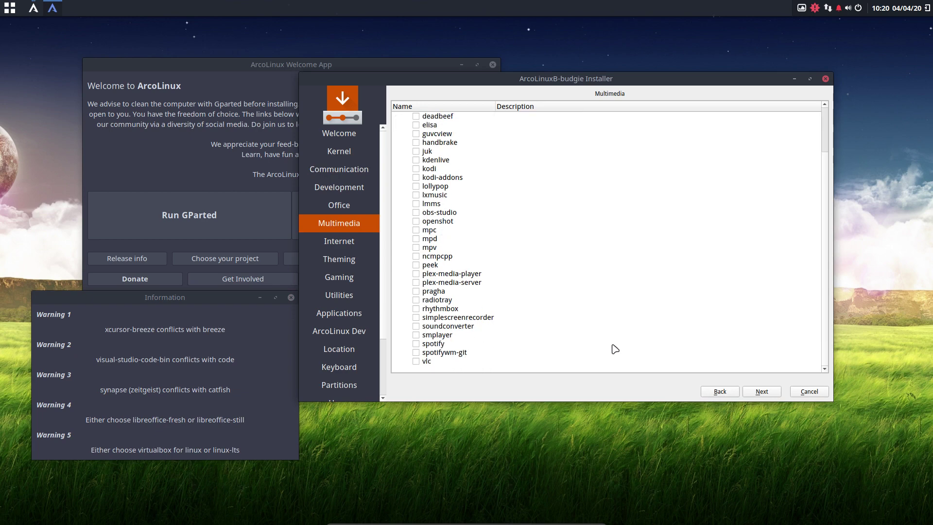
click(767, 390)
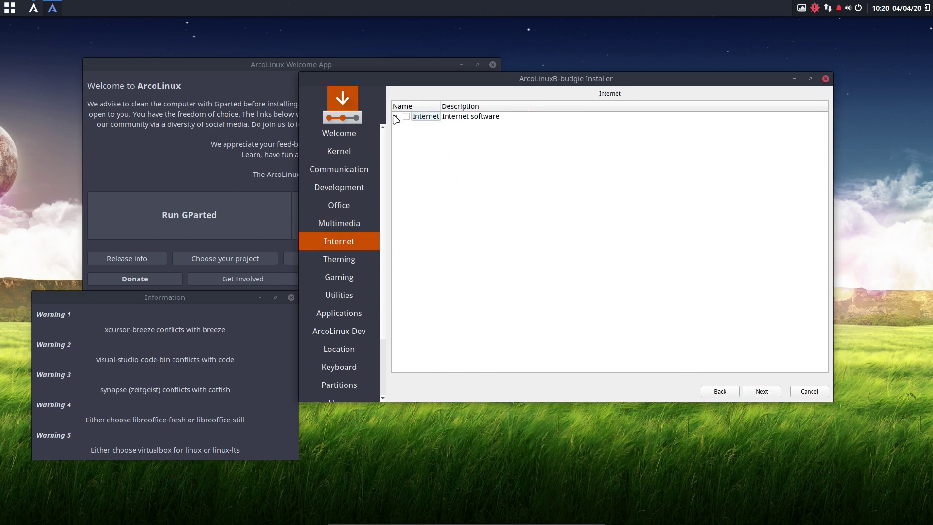
click(396, 117)
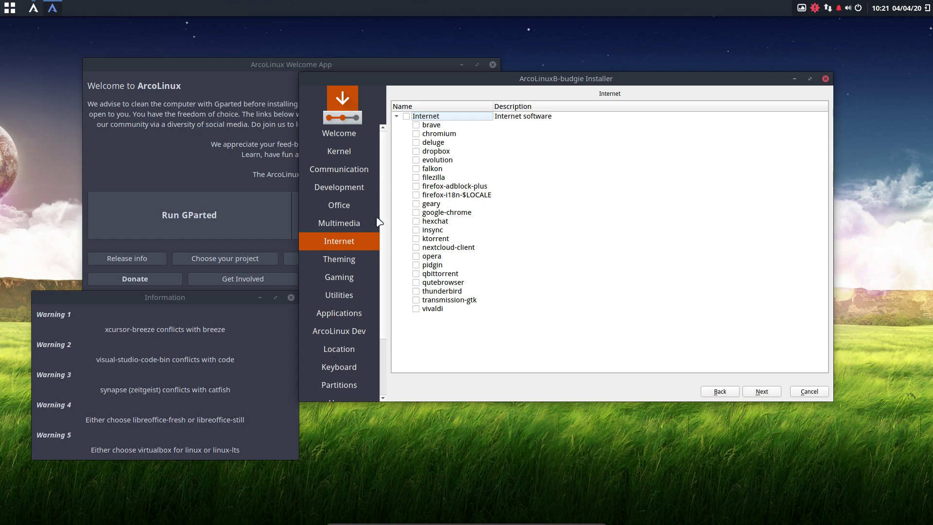
click(766, 394)
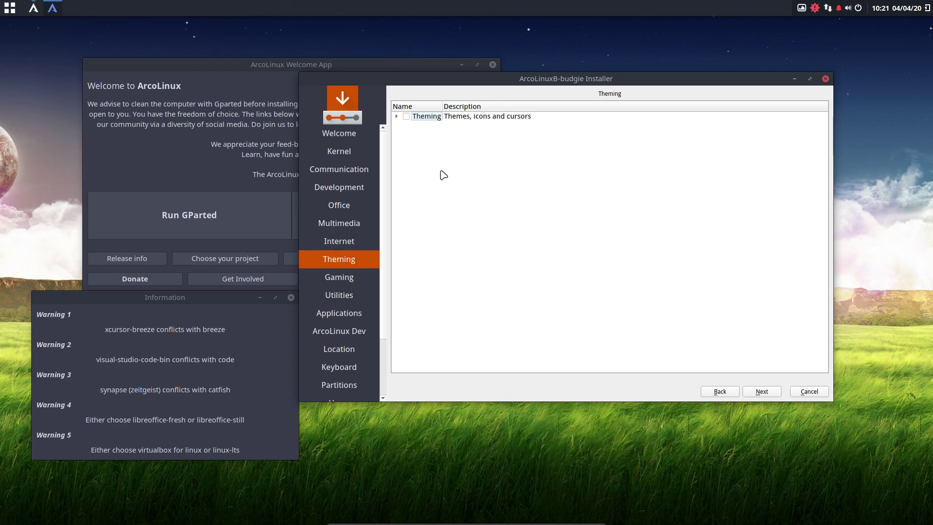
Tick the xcursor-breeze and breeze packages on the Theming page
click(397, 118)
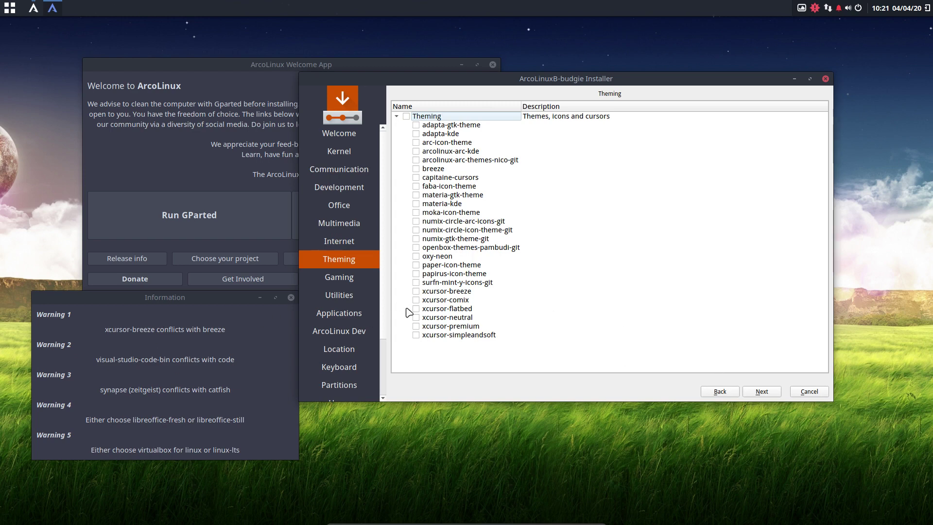
click(416, 292)
click(416, 169)
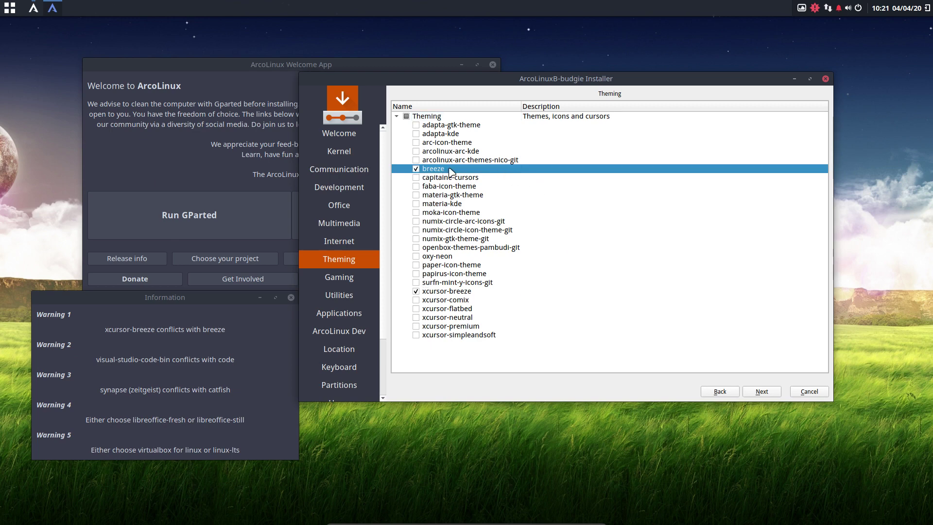
Browse the Games and Utilities package groups without ticking anything
click(761, 392)
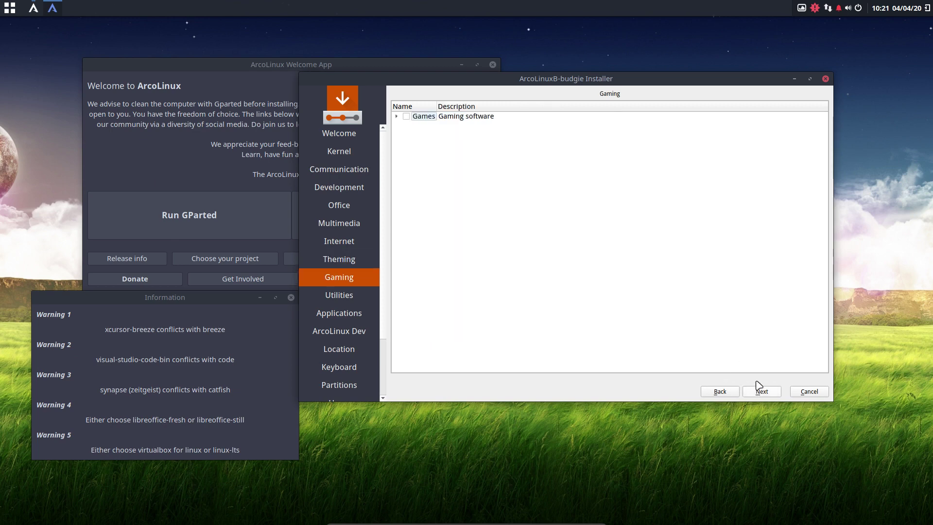
click(397, 116)
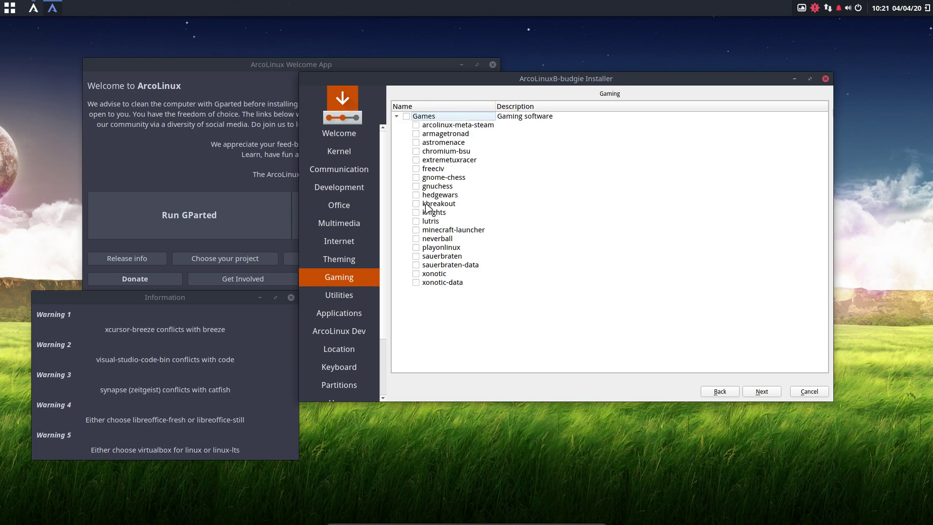
click(766, 390)
click(398, 116)
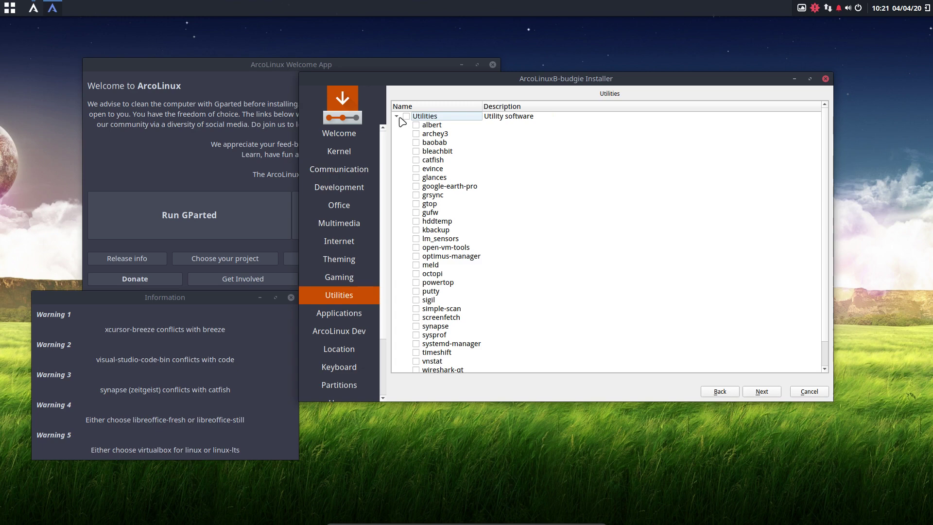
scroll(446, 345, down, 1)
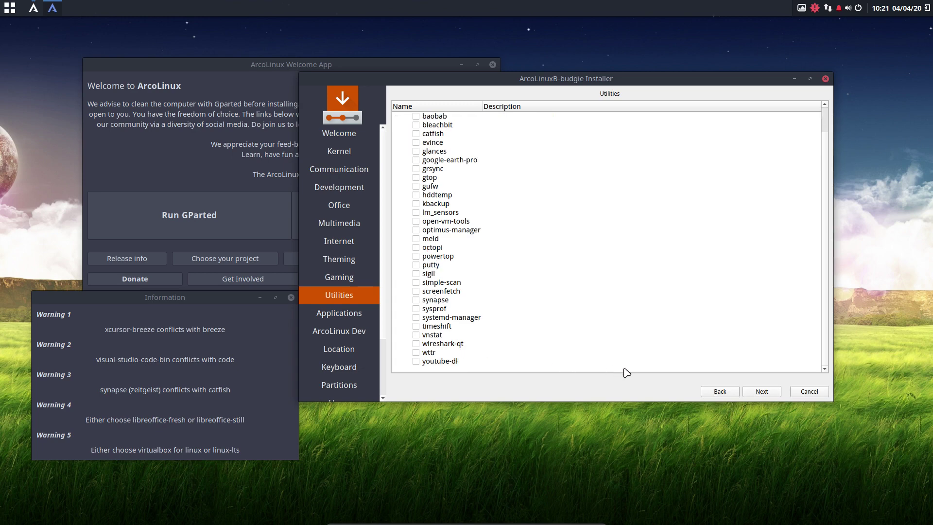
Look through the Accessories, Fonts and Git application groups, leaving all unticked, and move to ArcoLinux Dev
click(761, 391)
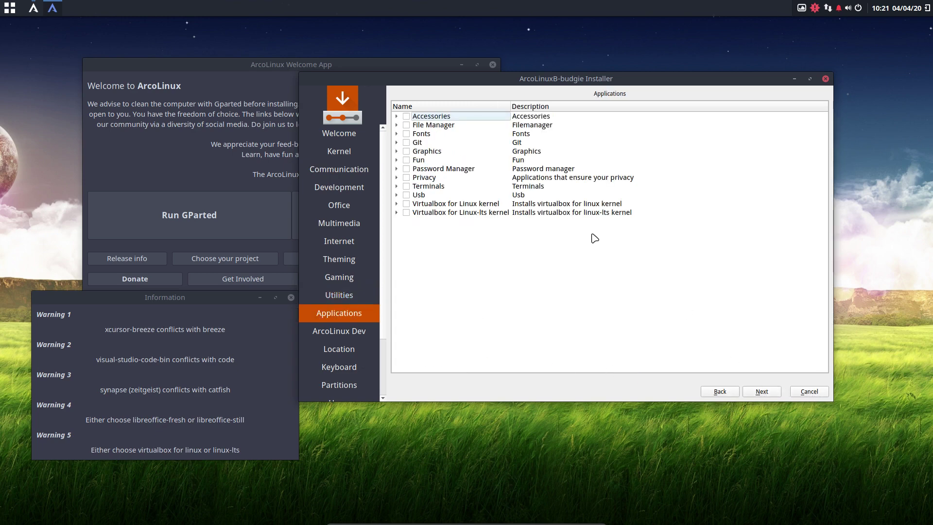
click(397, 117)
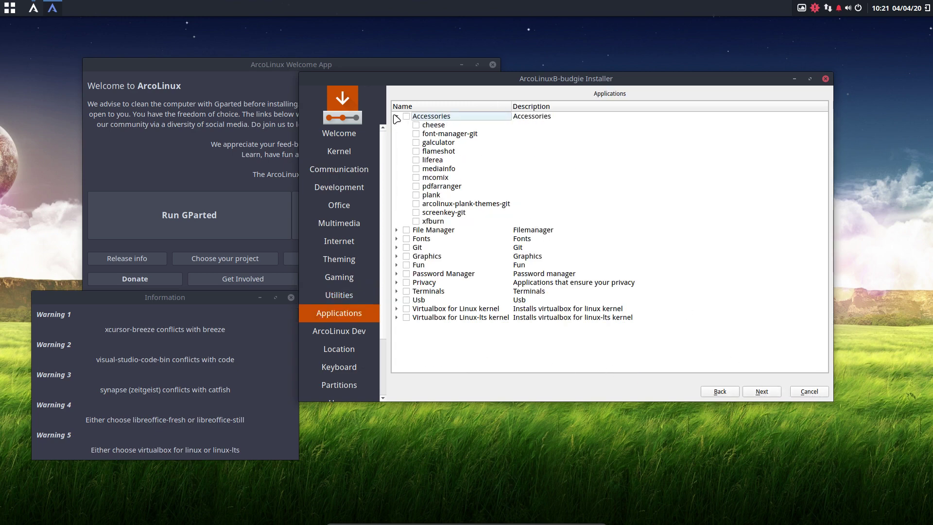
click(397, 238)
click(397, 291)
scroll(405, 326, down, 2)
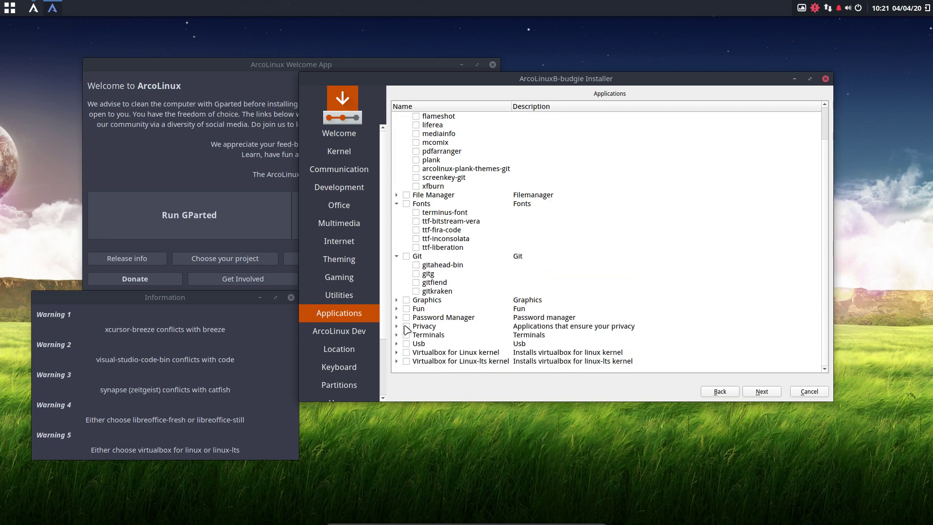
click(762, 392)
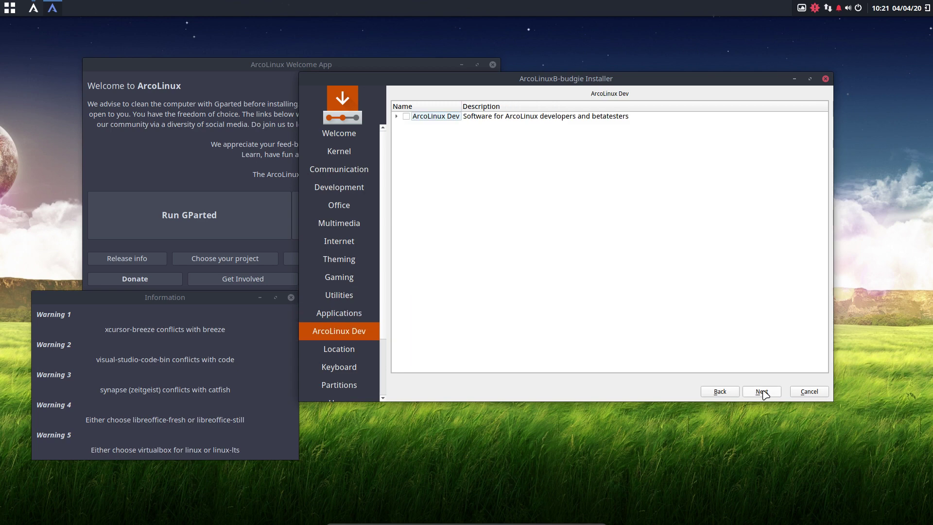
Expand ArcoLinux Dev and untick its parent checkbox so none of its packages are installed
click(397, 117)
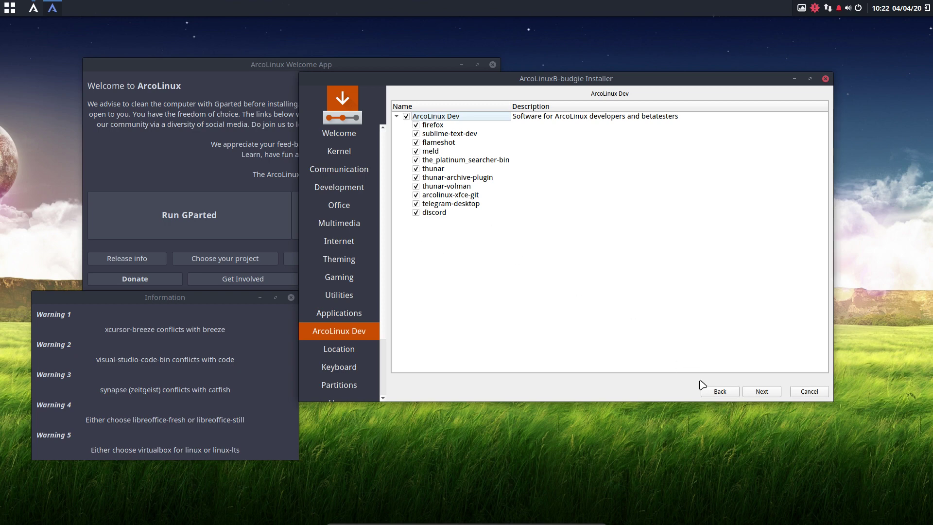
click(407, 116)
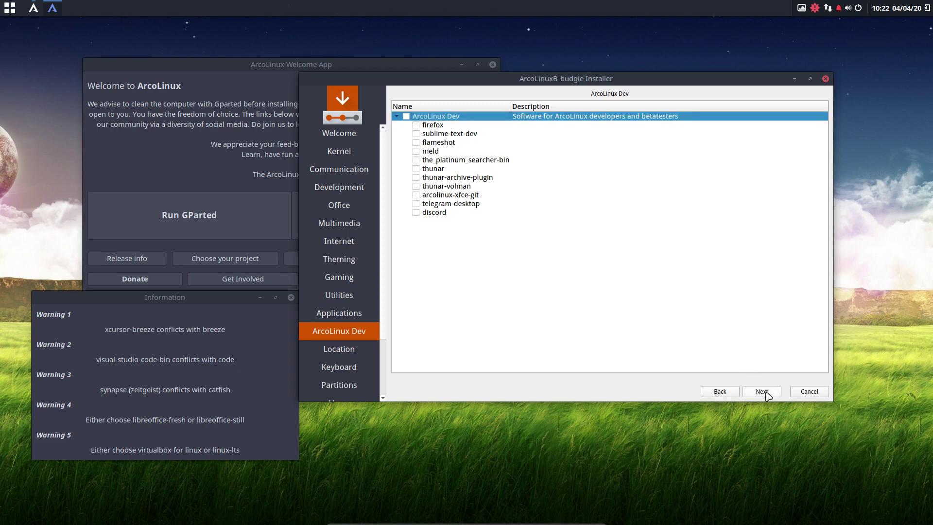
click(747, 390)
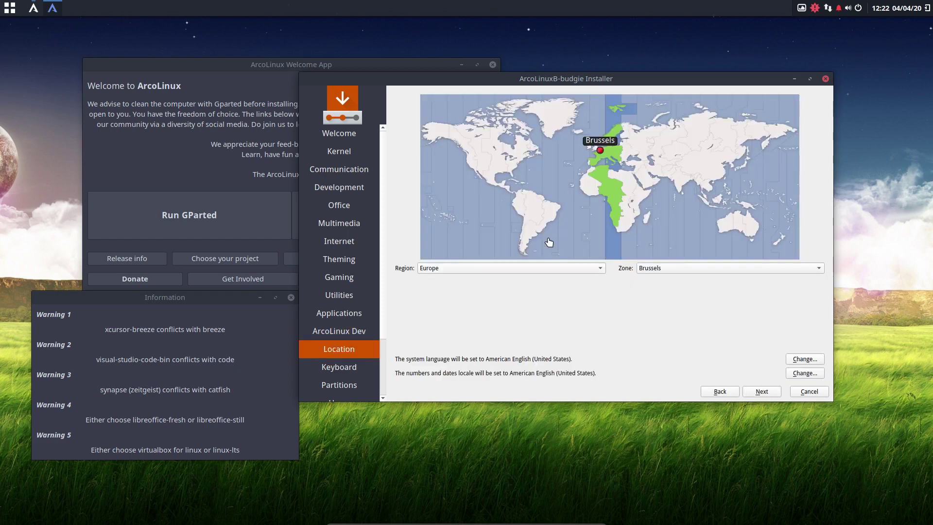
Set the timezone to Europe/Brussels on the world map
click(764, 391)
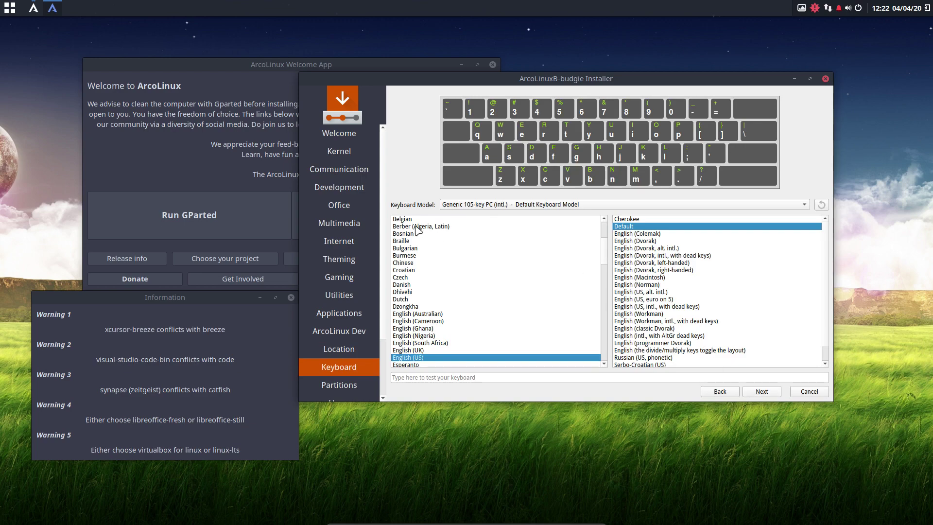
click(720, 392)
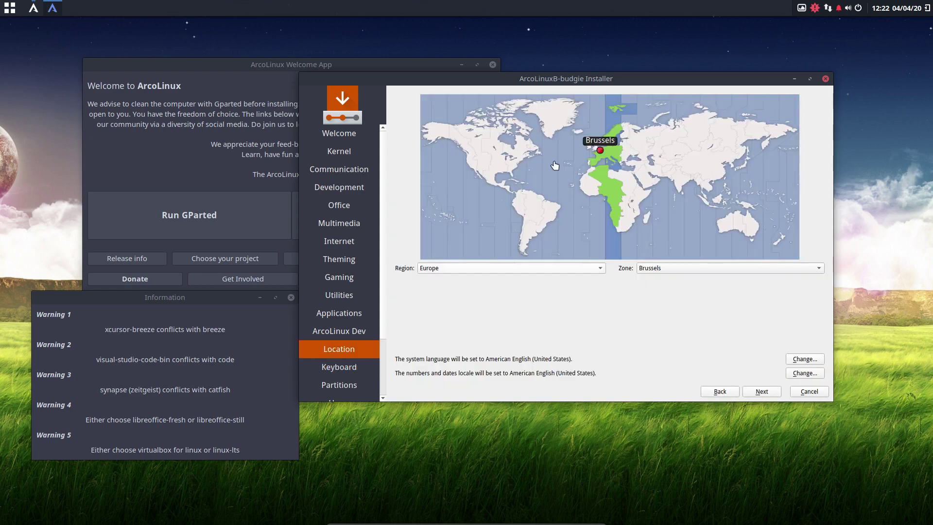
click(484, 152)
click(573, 127)
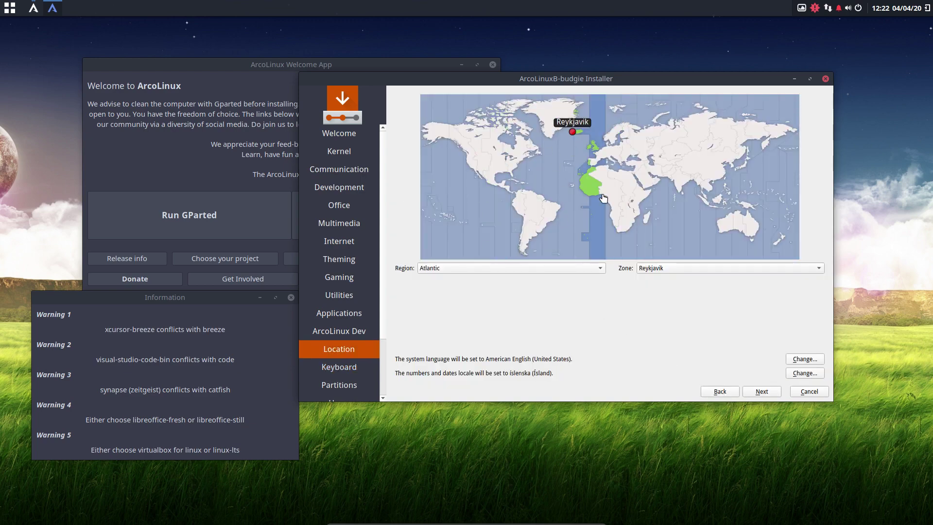
click(688, 183)
click(693, 146)
click(594, 148)
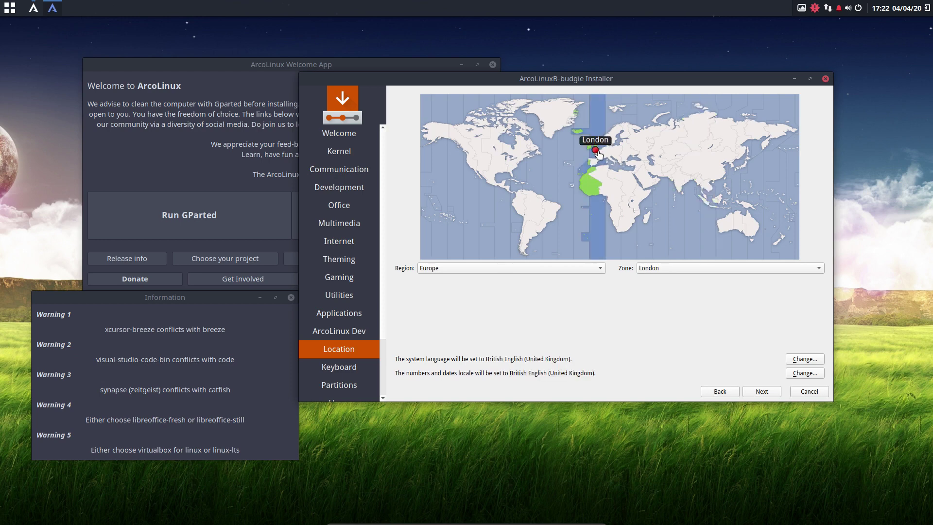
click(599, 154)
click(601, 151)
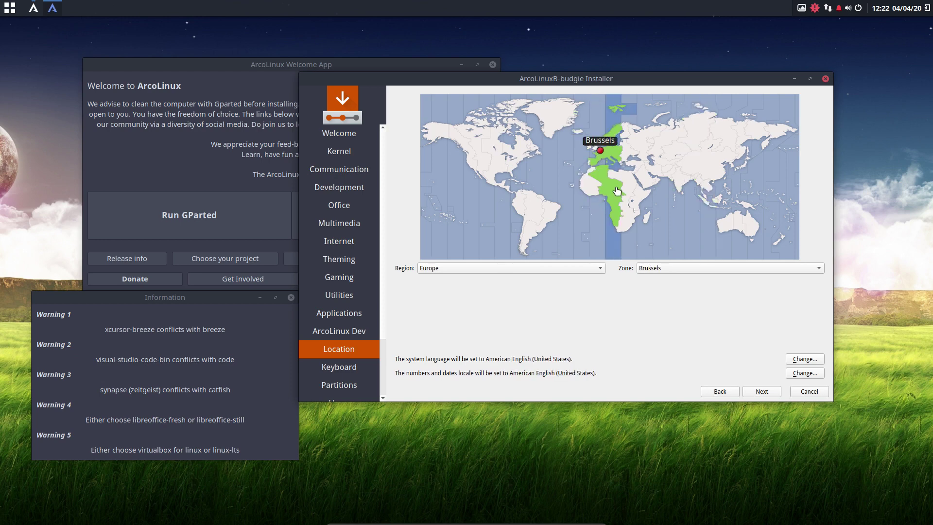
Keep Brussels in the zone list and choose the Belgian keyboard layout
click(661, 269)
click(587, 320)
click(769, 395)
click(435, 221)
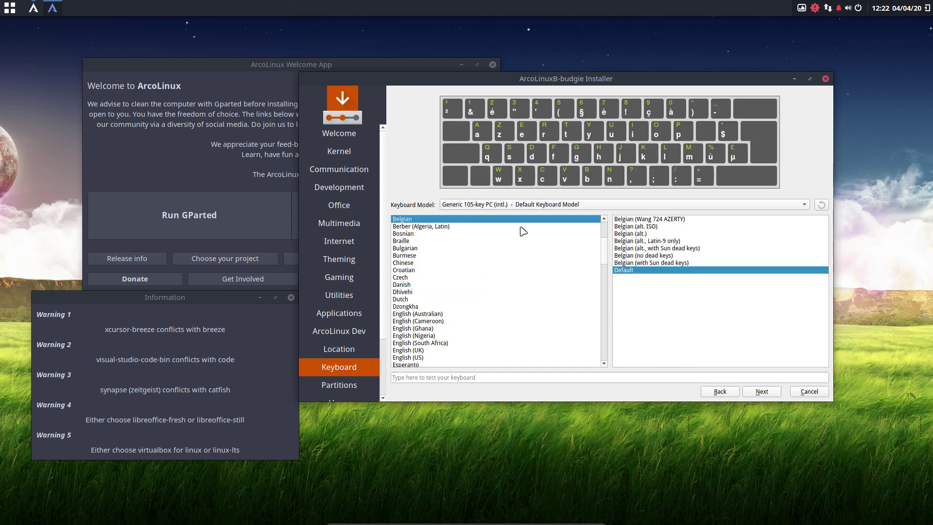
Choose Erase disk for the 20 GiB drive with No Swap and encryption left off
click(766, 393)
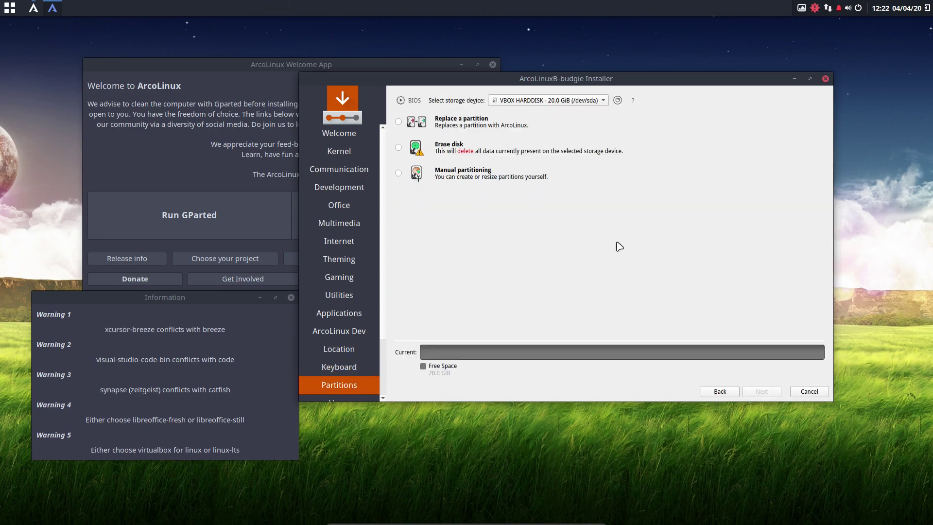
click(453, 149)
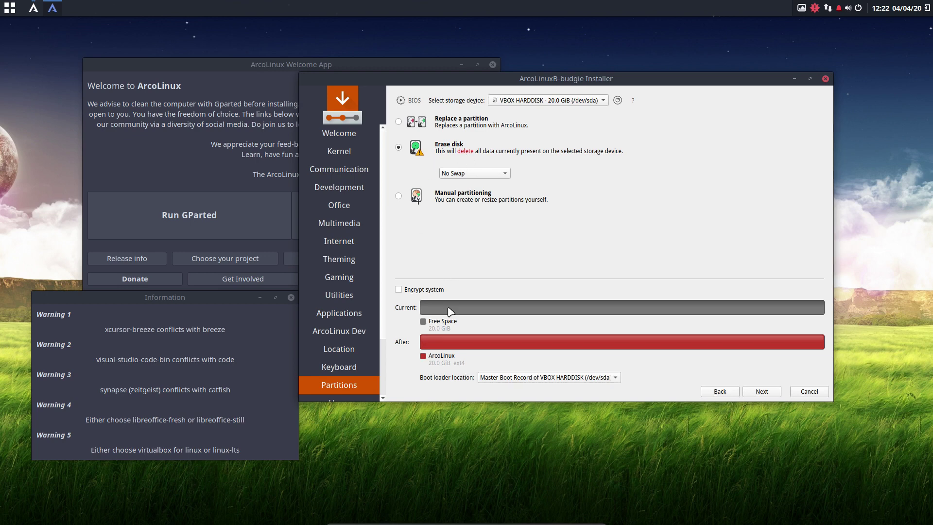
click(479, 174)
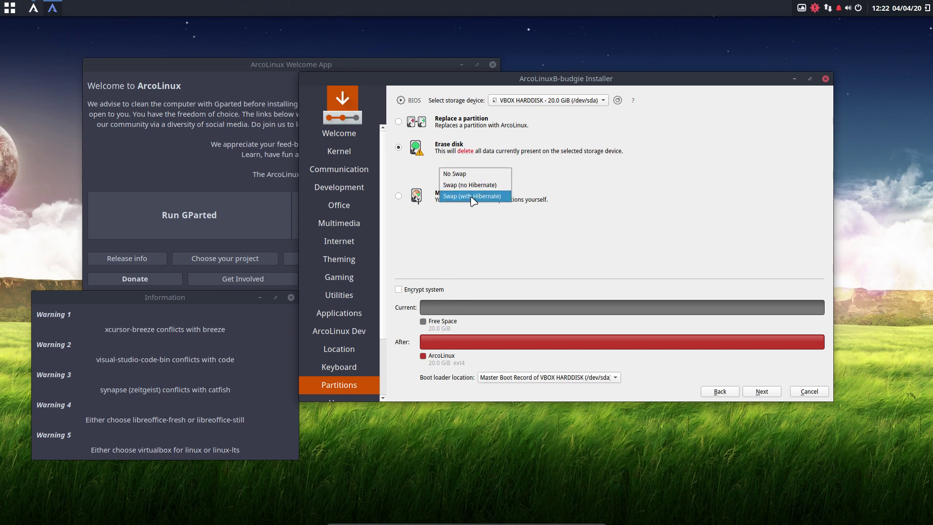
click(480, 256)
click(426, 289)
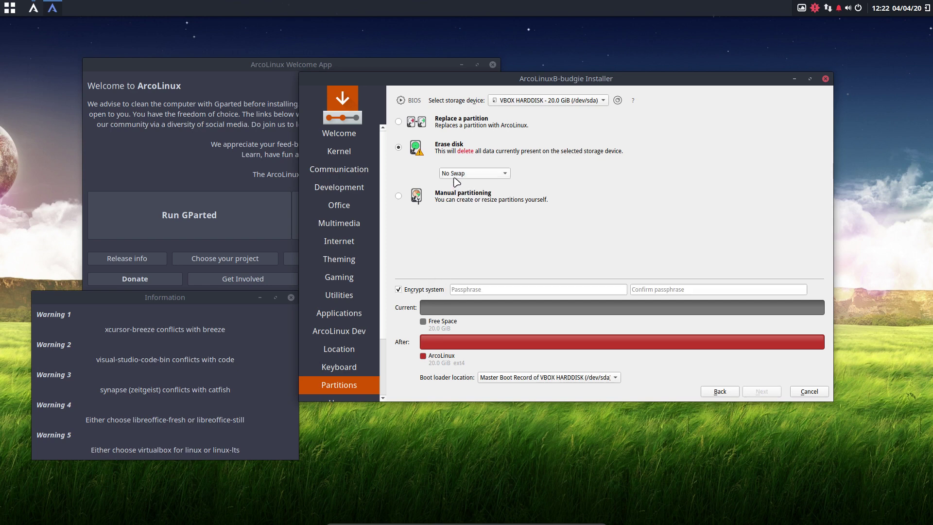
click(399, 289)
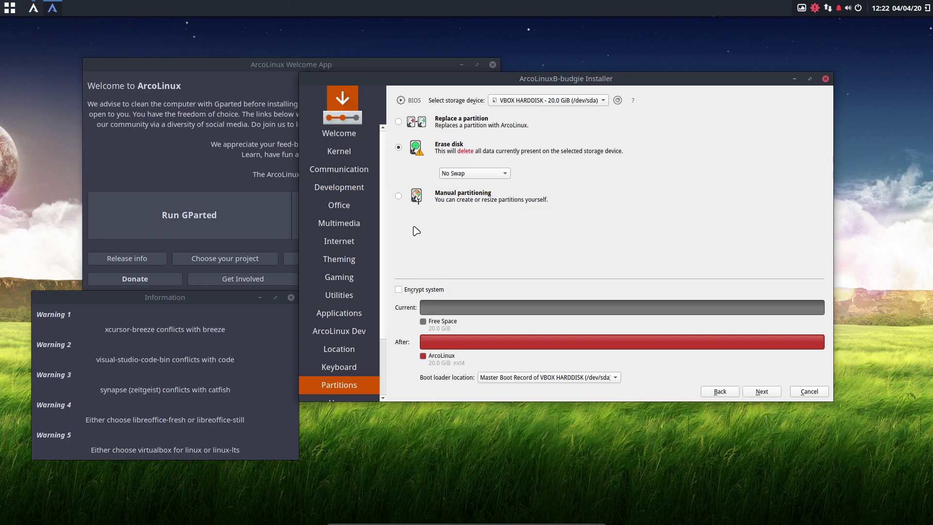
click(399, 196)
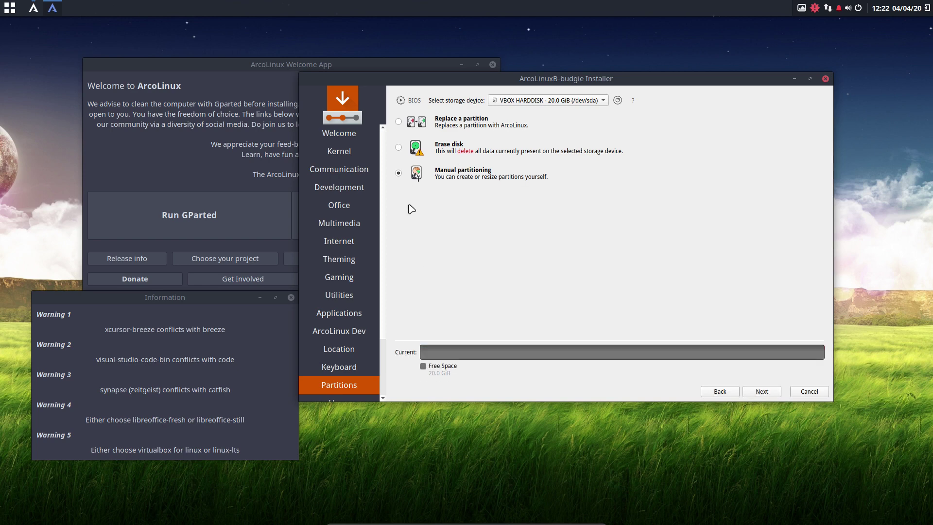
click(399, 148)
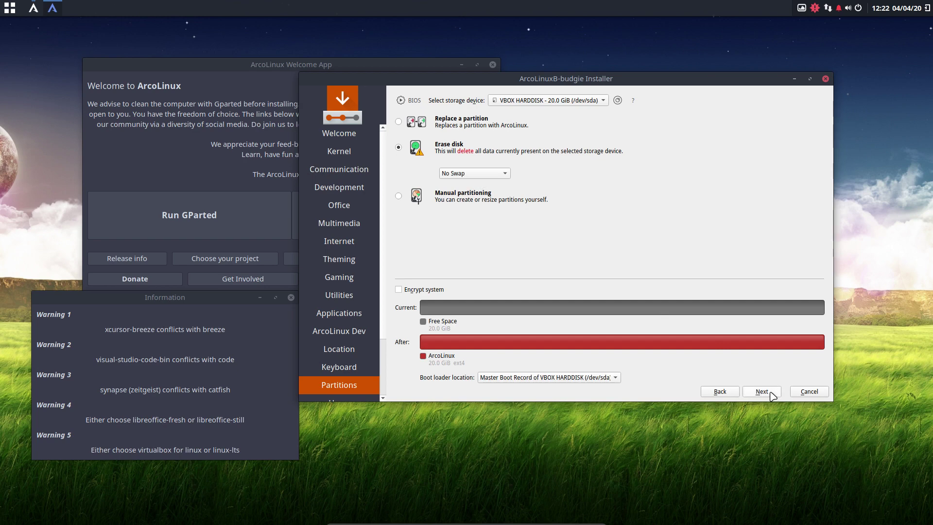
click(761, 392)
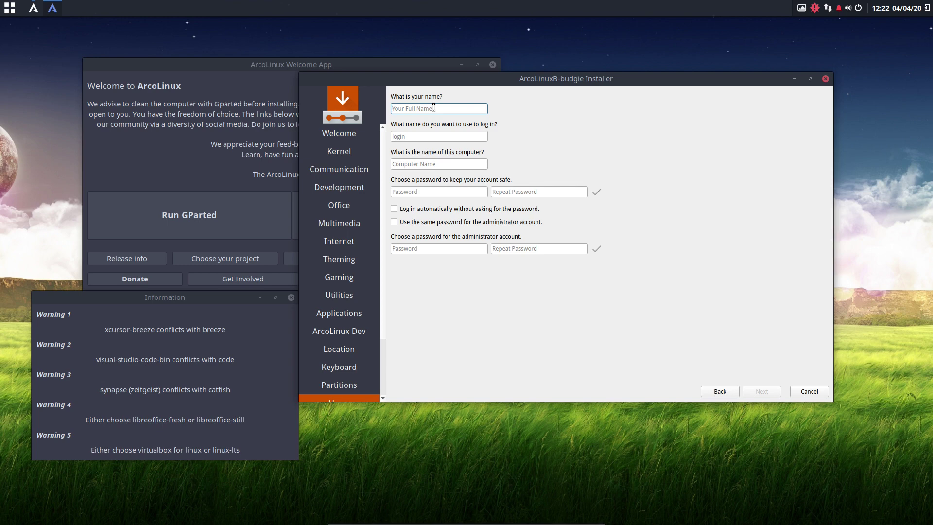
Fill in the user's full name, login name and computer name ArcoLinuxB
text(Erik)
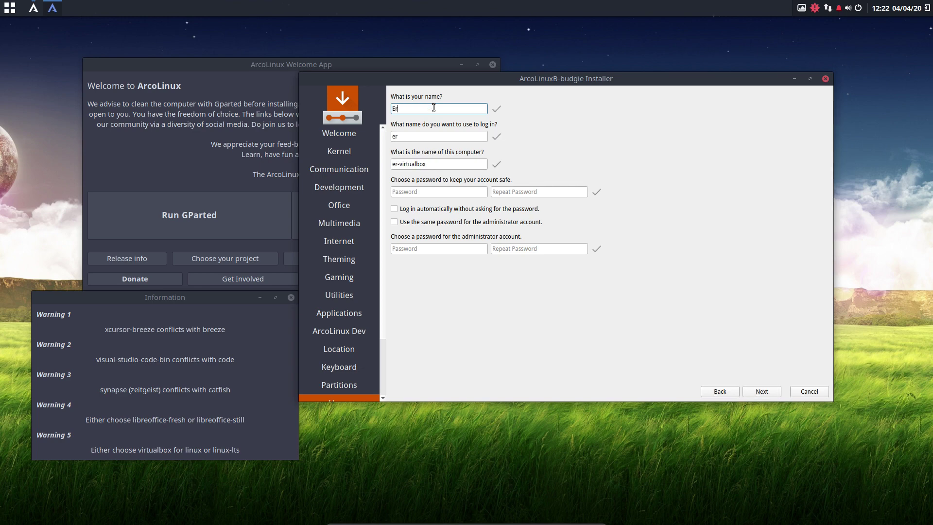
key(Tab)
key(Tab)
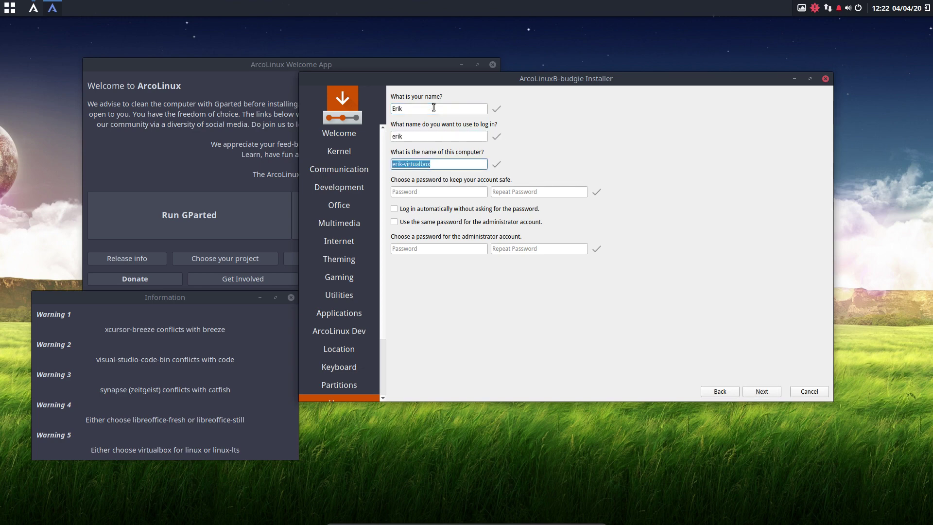
text(ArcoLinuxB)
key(Tab)
text(123)
key(Tab)
Enter the account password in both fields and enable automatic login and shared administrator password
text(1234)
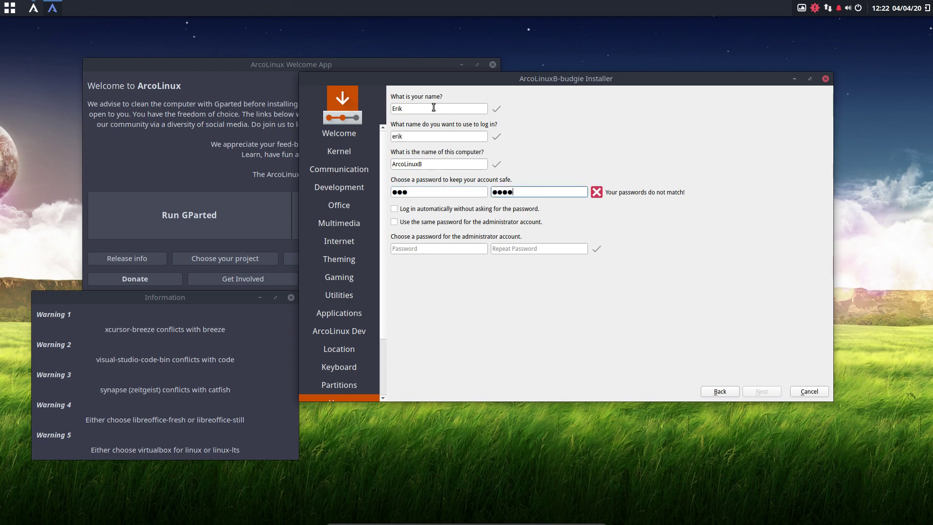
key(shift+Tab)
text(1234)
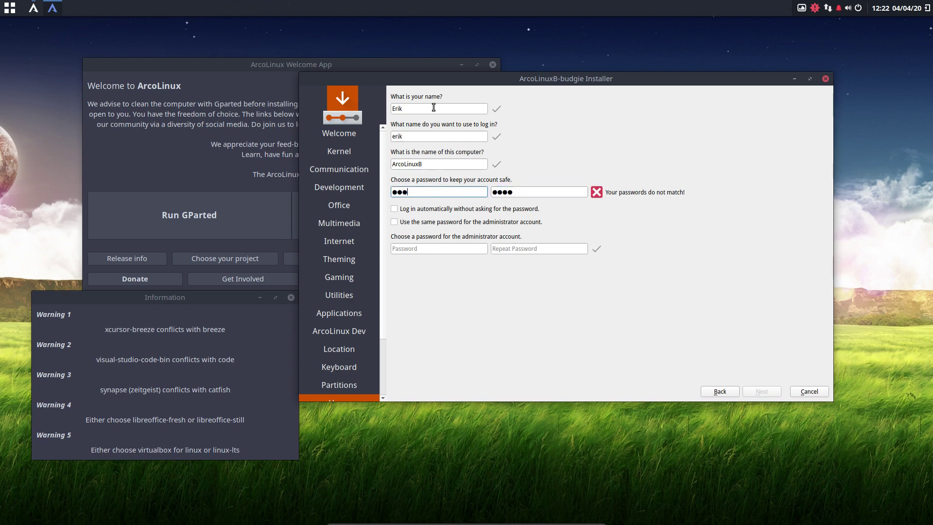
key(Tab)
text(1234)
key(Tab)
key(space)
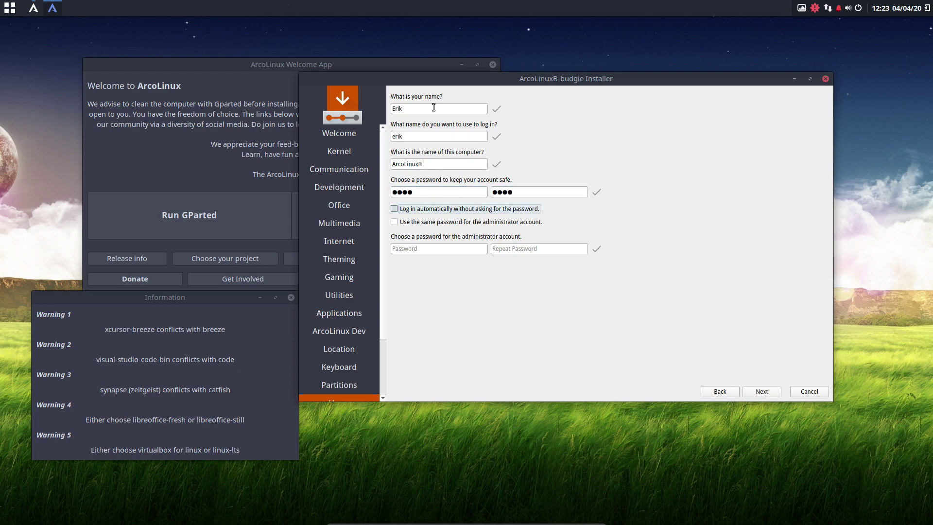
key(Tab)
key(space)
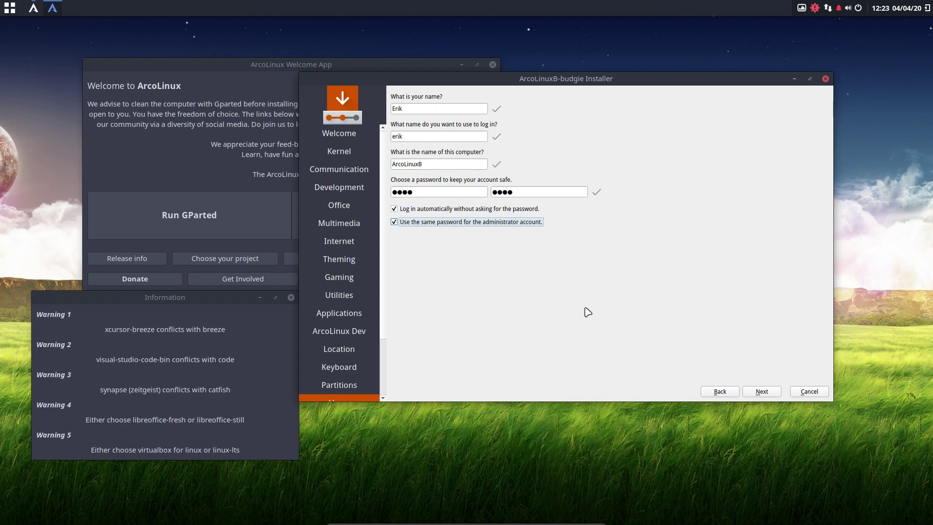
Start the installation from the summary, then close the Information and Welcome App windows
click(772, 392)
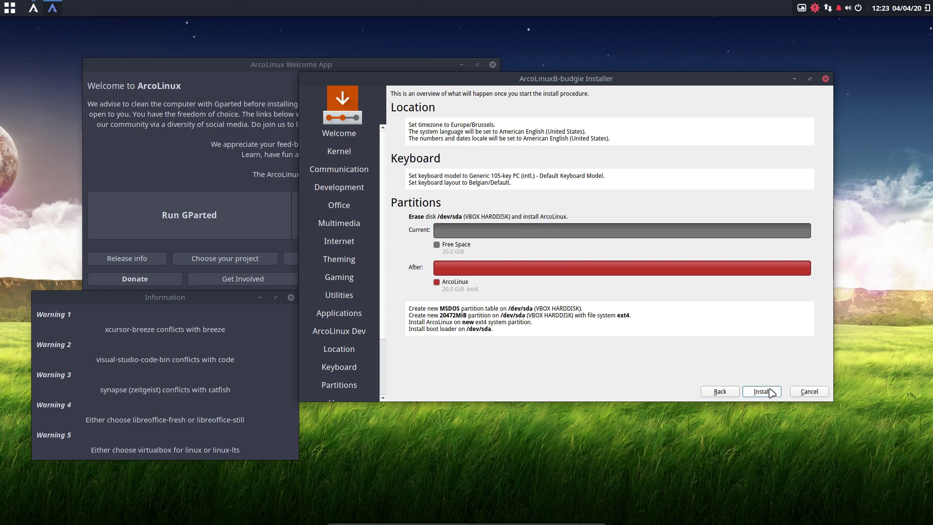
click(772, 392)
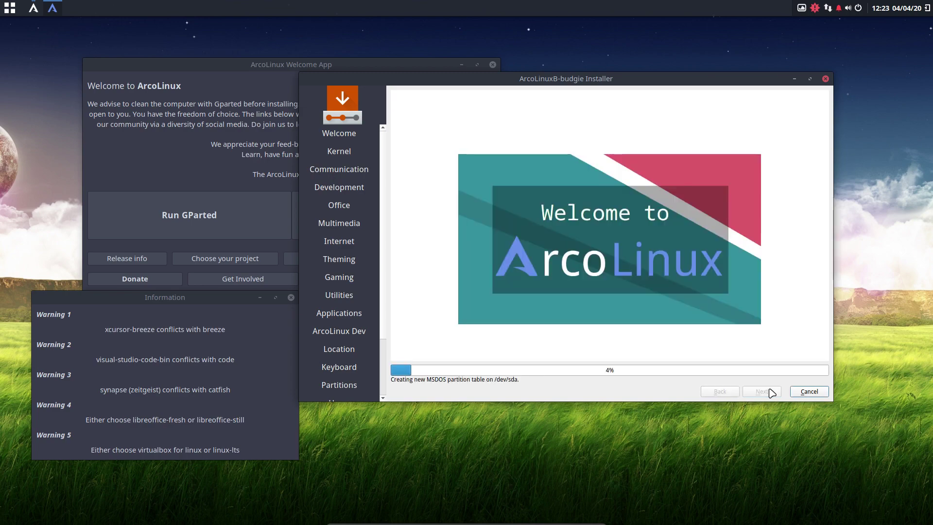
click(291, 297)
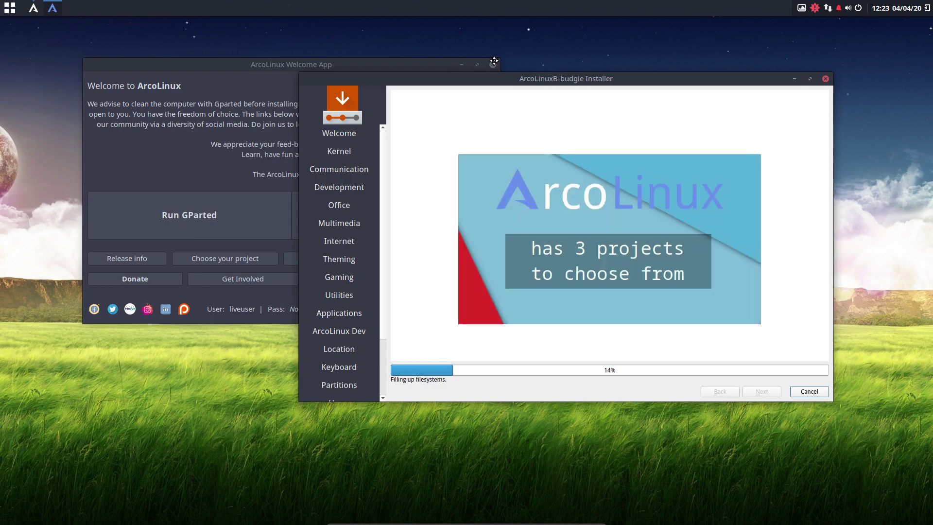
click(494, 61)
click(494, 64)
drag(548, 81, 429, 82)
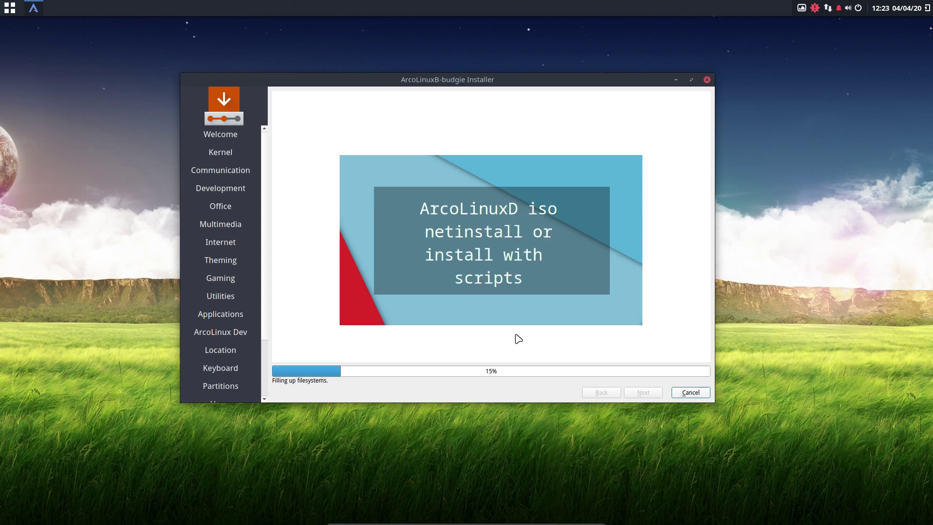
click(11, 9)
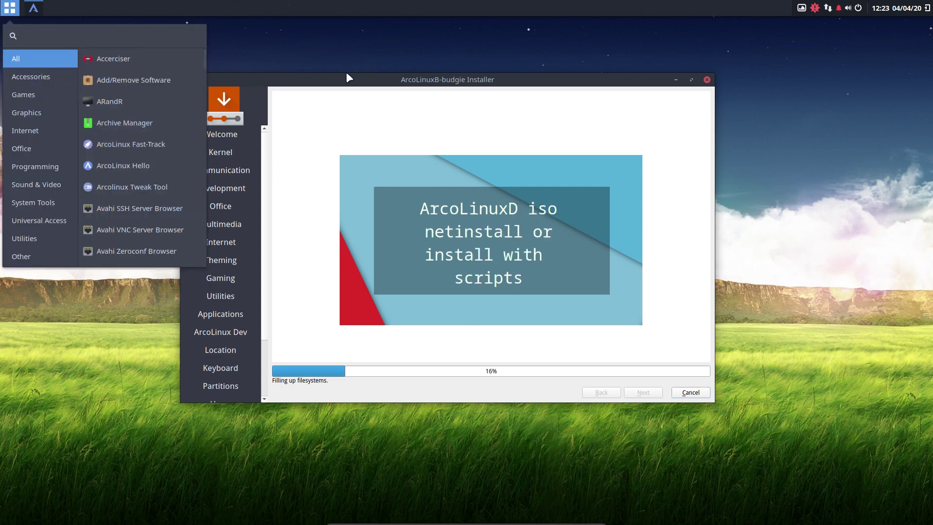
click(451, 89)
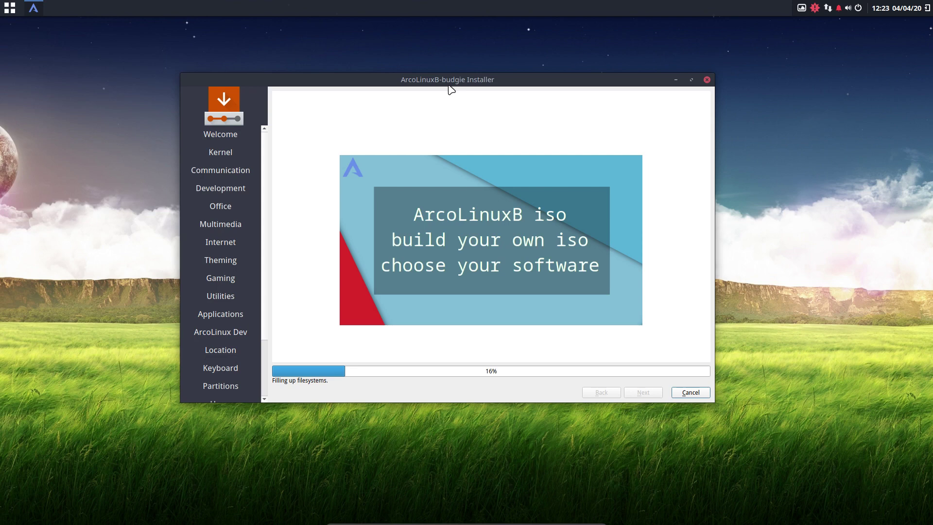
click(816, 8)
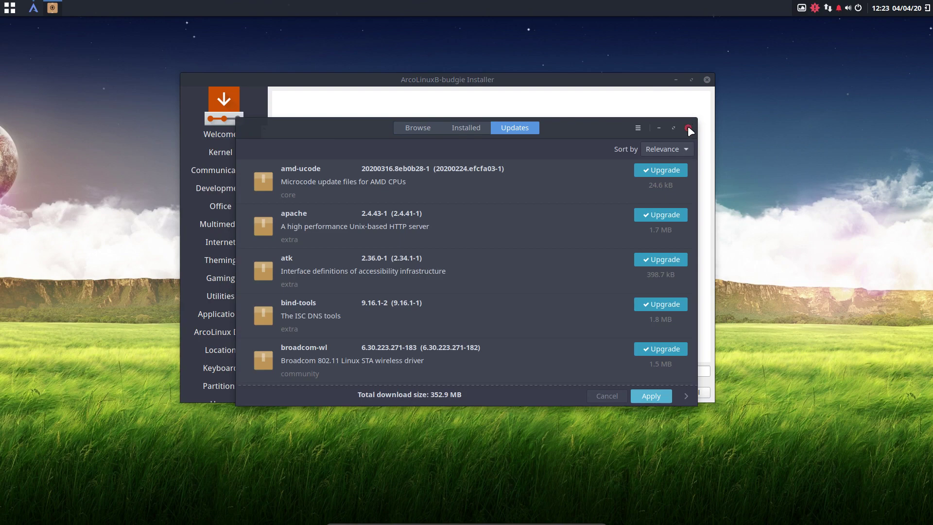
click(688, 128)
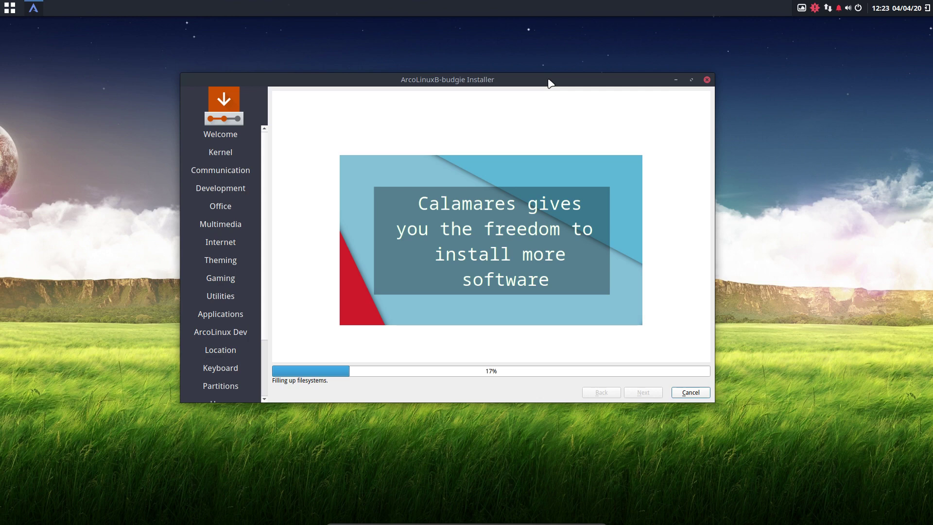
click(10, 8)
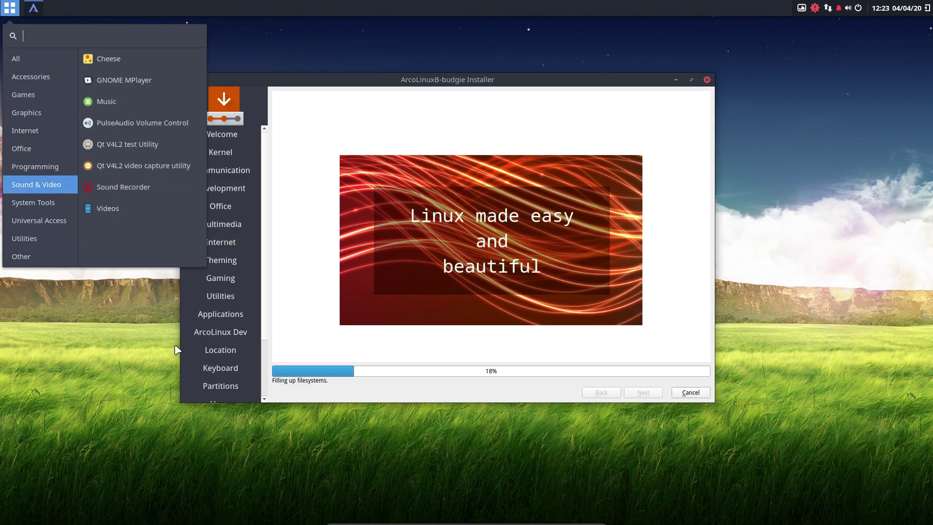
click(103, 371)
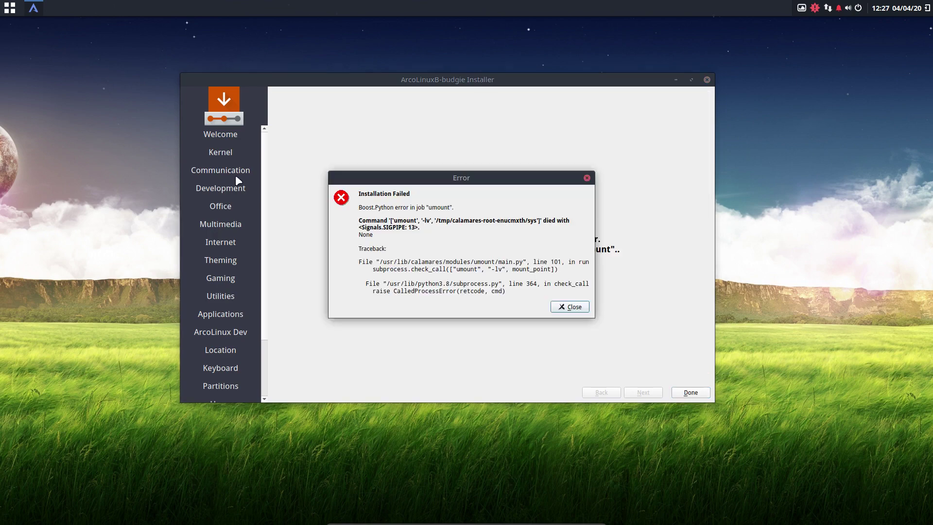
mouse_move(481, 178)
mouse_down()
mouse_move(534, 164)
mouse_move(506, 187)
mouse_move(480, 186)
mouse_up()
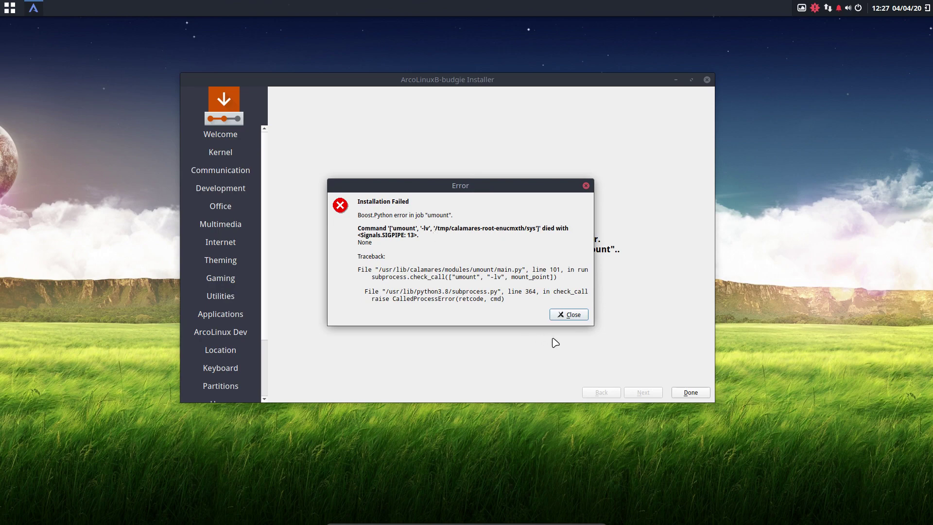
click(568, 315)
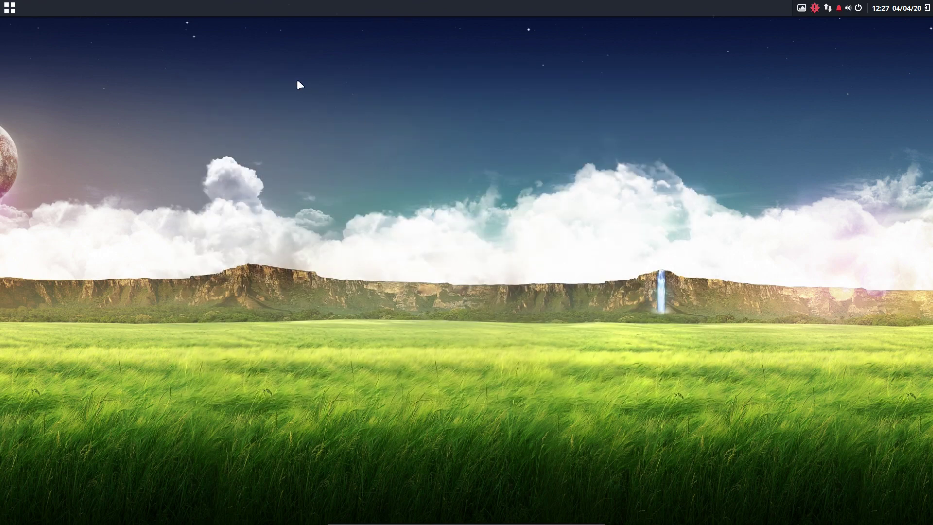
Restart the machine from the top-bar power menu, confirming the restart
click(858, 8)
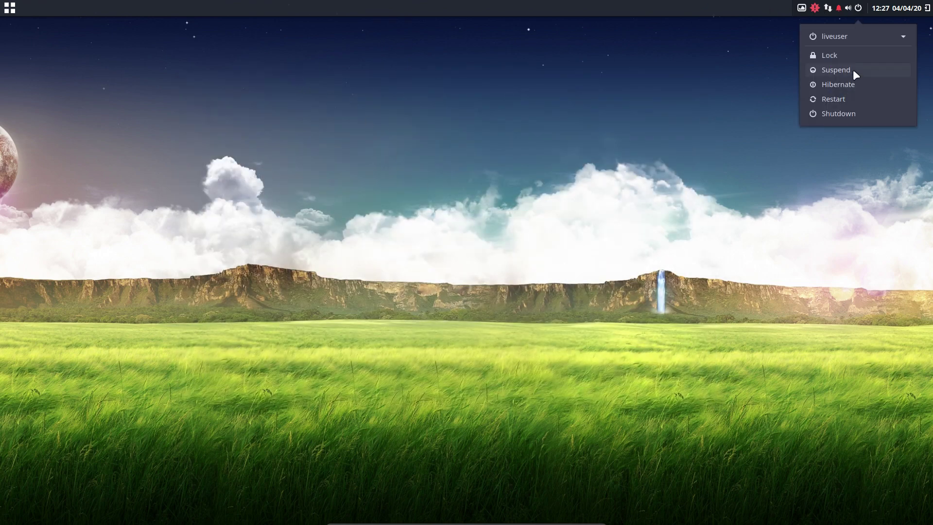
click(847, 95)
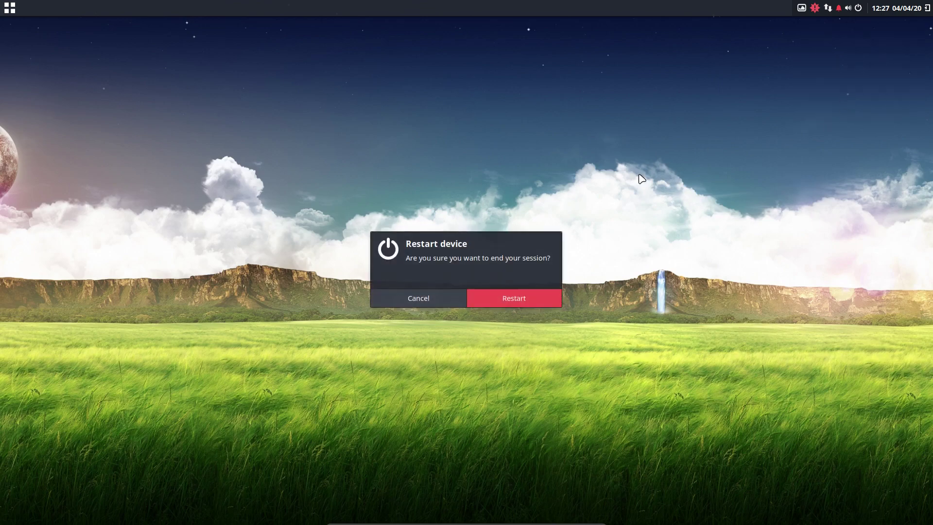
click(535, 300)
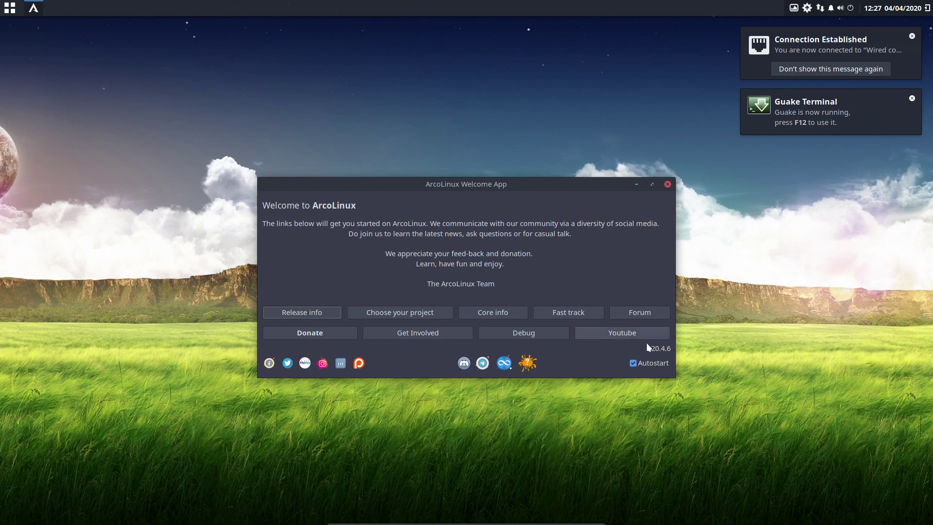
Close the Welcome App, check the -hardened kernel in Guake, then launch Firefox with Super+W
click(668, 185)
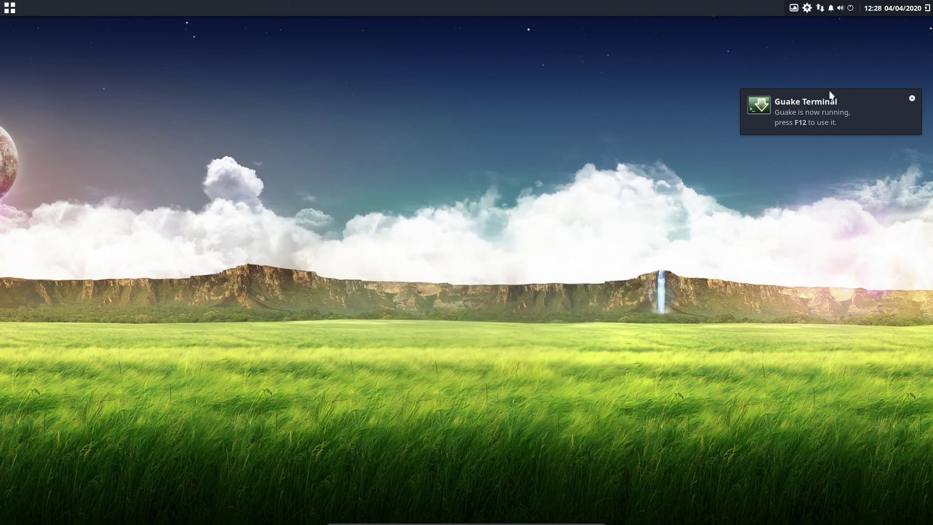
key(F12)
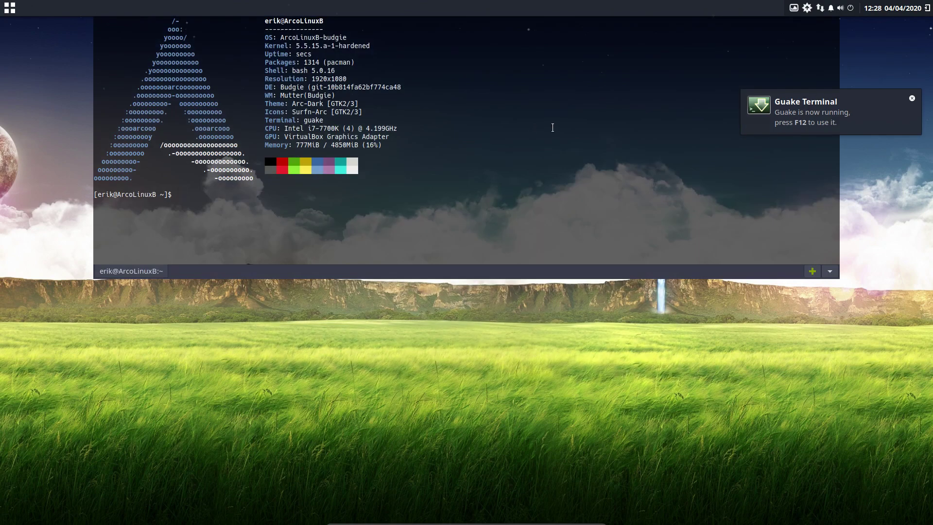
drag(339, 45, 380, 46)
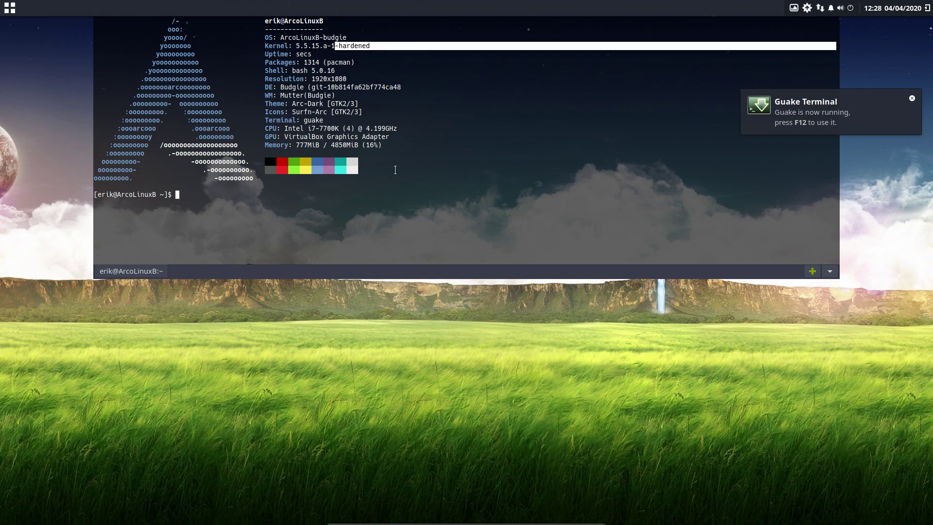
key(F12)
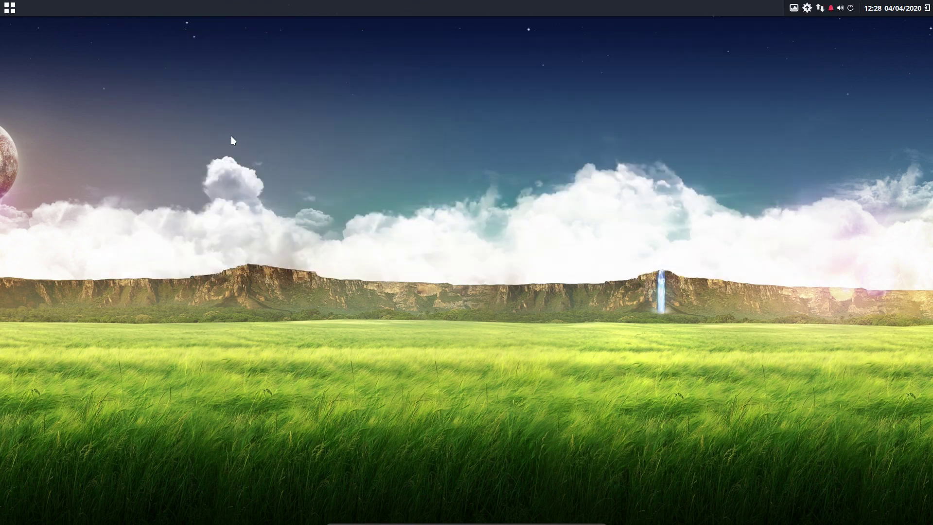
key(super+w)
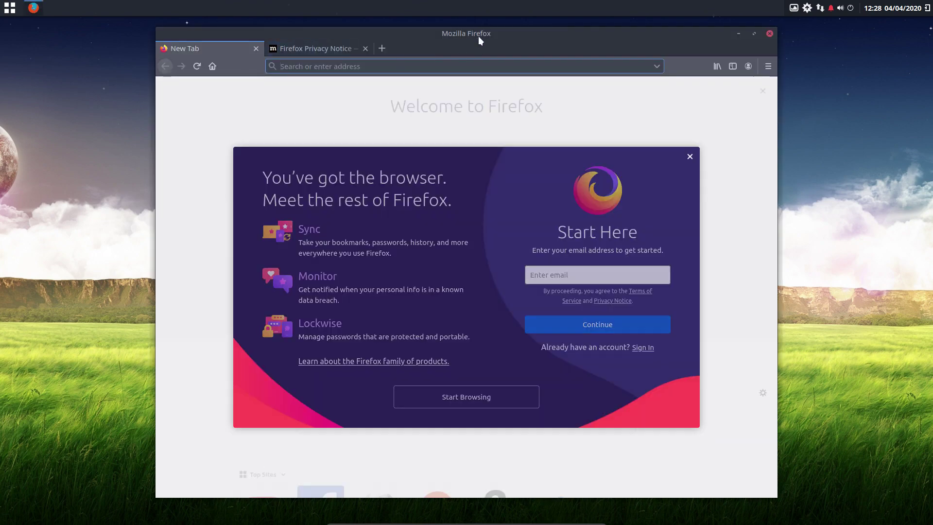
Maximize Firefox and load arcolinuxd.com
double_click(478, 34)
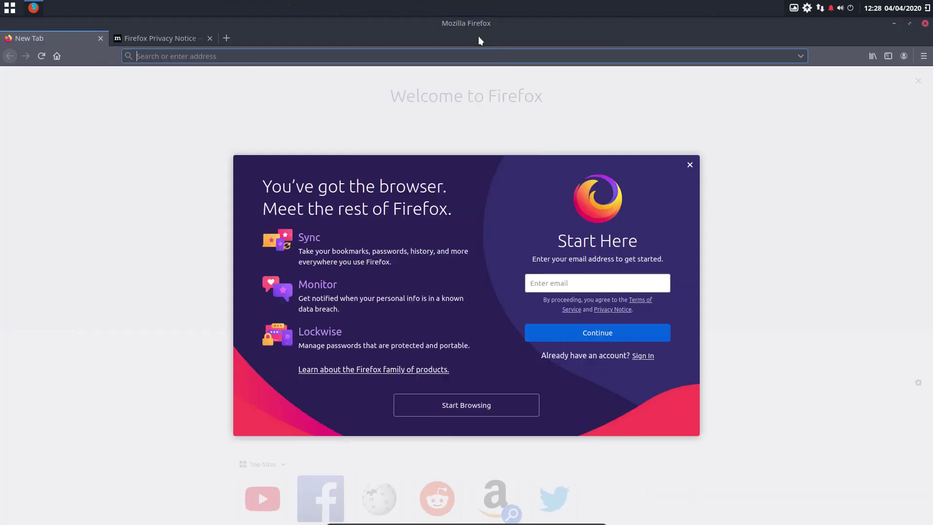
key(Tab)
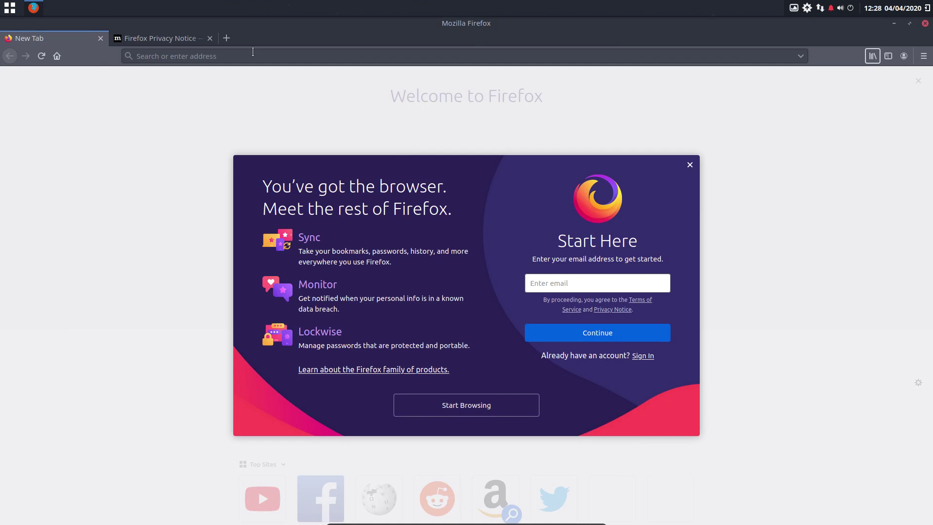
click(256, 52)
text(arc)
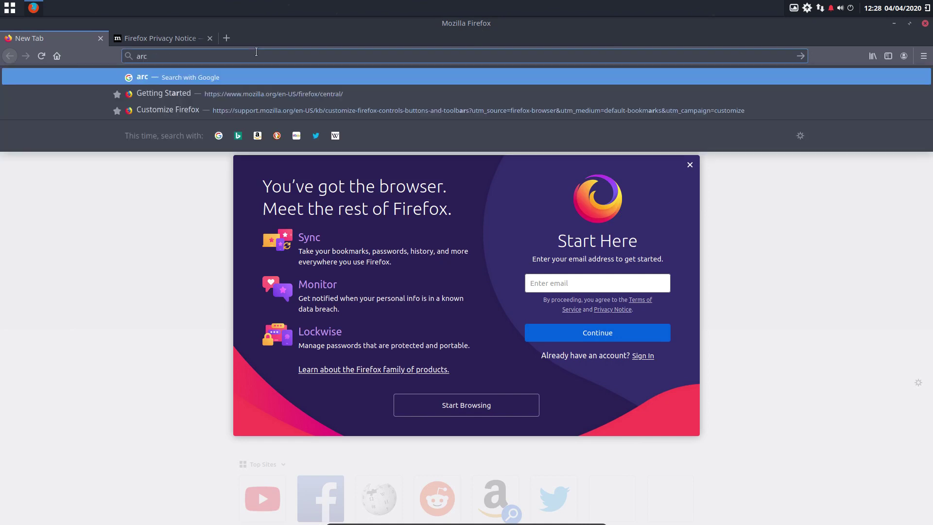
text(olinuxd.com)
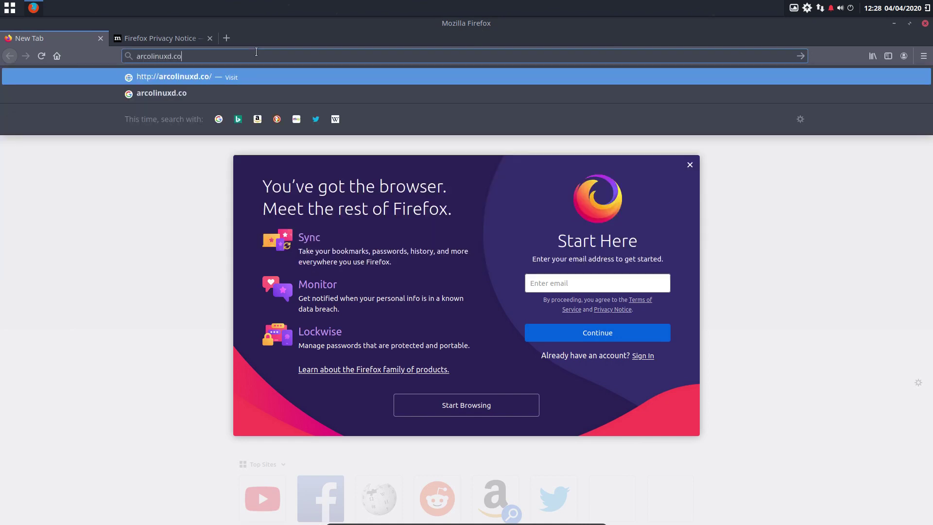
key(Return)
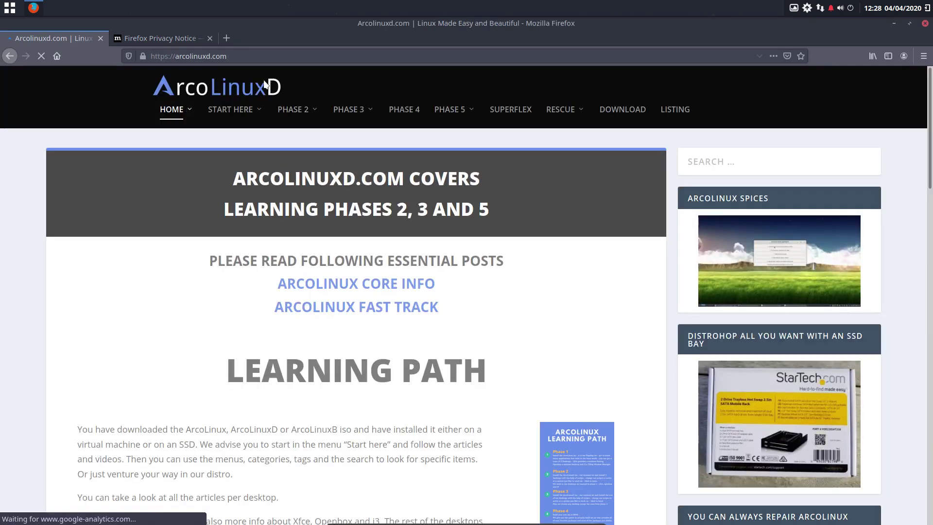
Go to PHASE 3 > BUDGIE > BUDGIE ARTICLES in the site menu
mouse_move(298, 112)
mouse_move(310, 169)
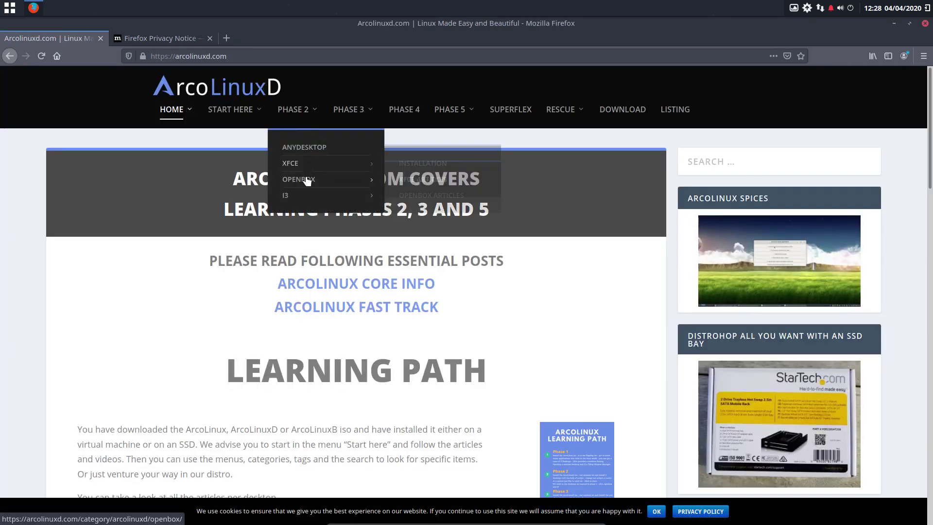
mouse_move(345, 111)
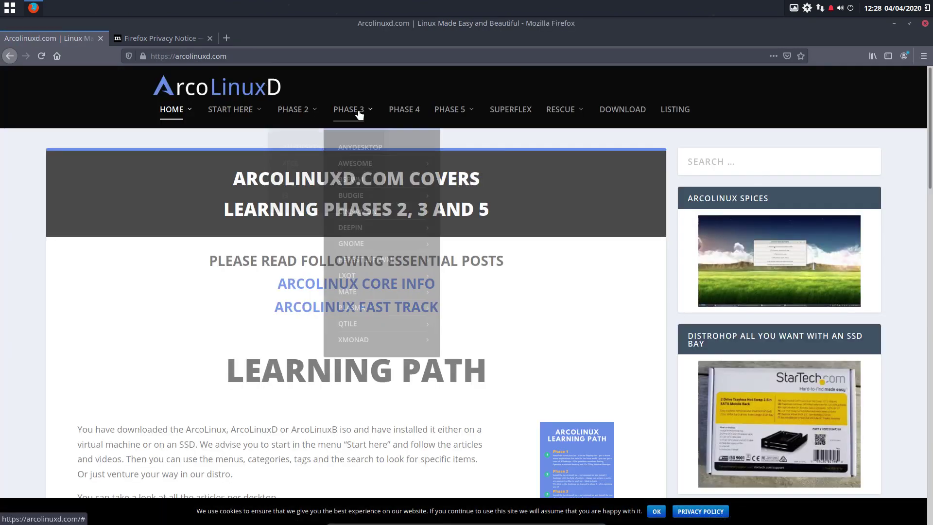
mouse_move(372, 198)
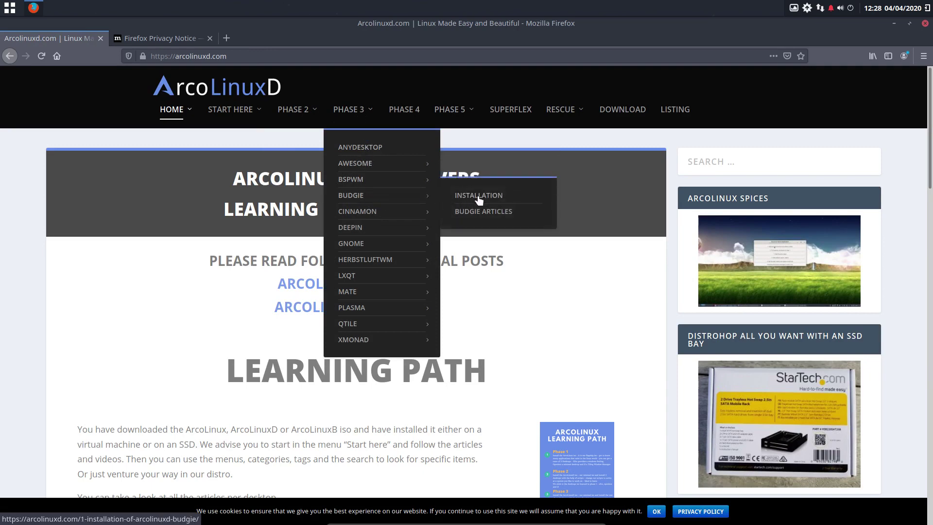
click(486, 211)
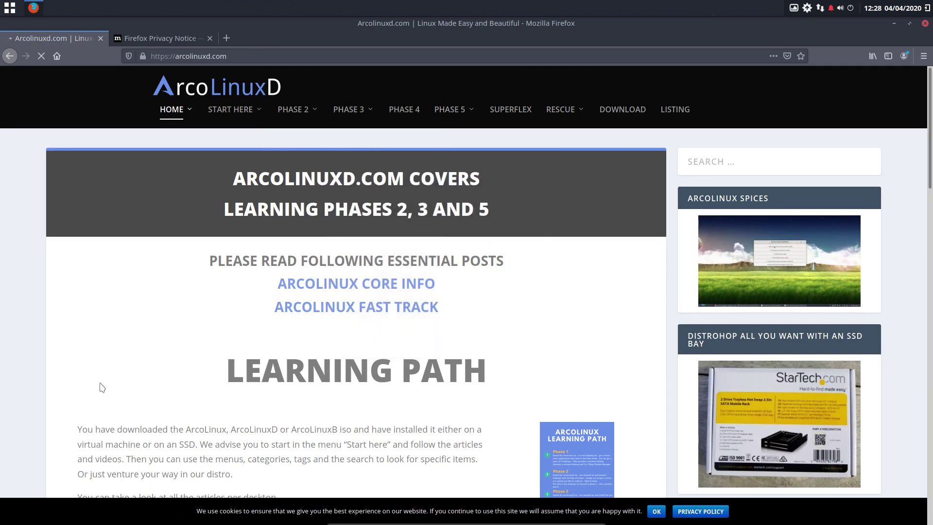
Scroll down through the Budgie category posts to the oldest one, then back up
scroll(64, 389, down, 5)
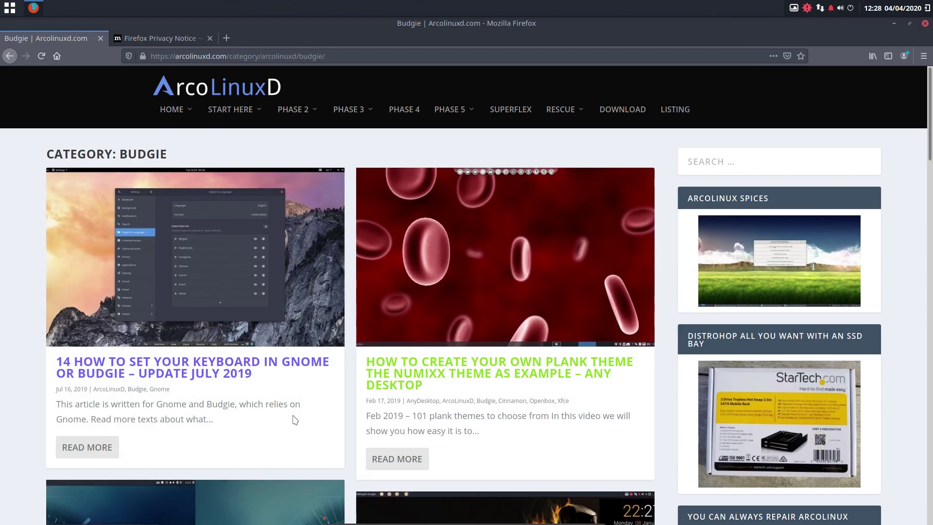
scroll(295, 420, down, 10)
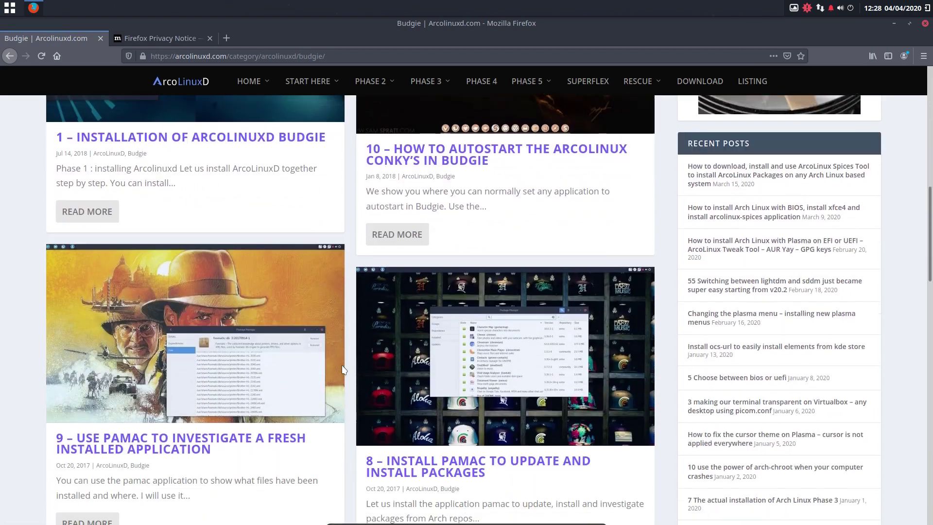
scroll(342, 370, down, 10)
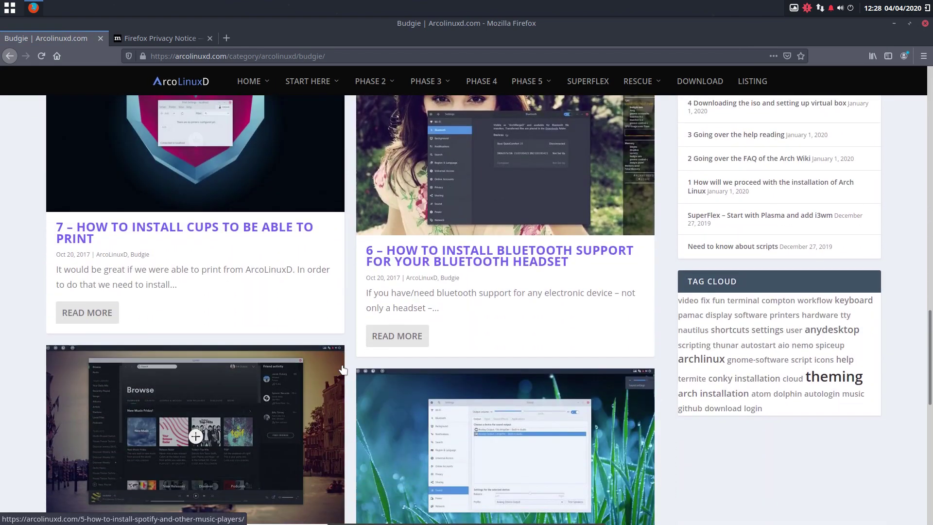
scroll(343, 370, down, 5)
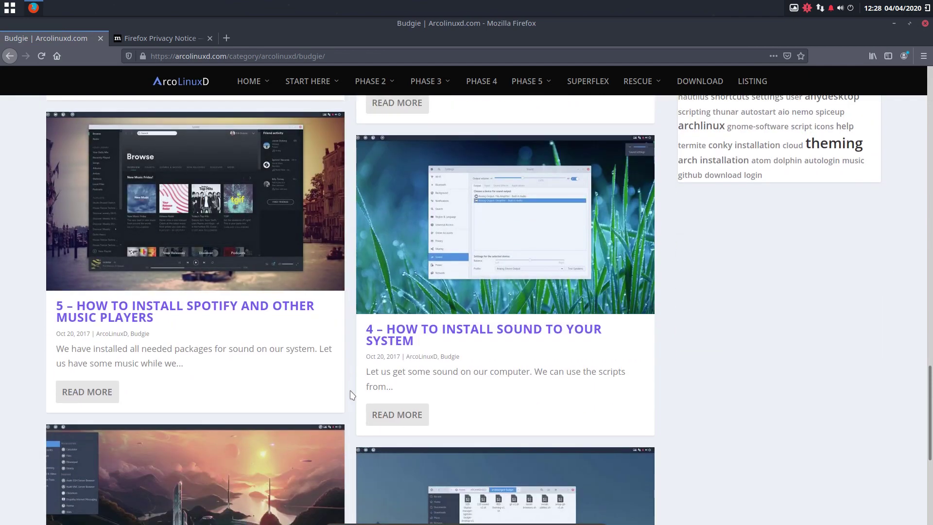
scroll(353, 395, down, 1)
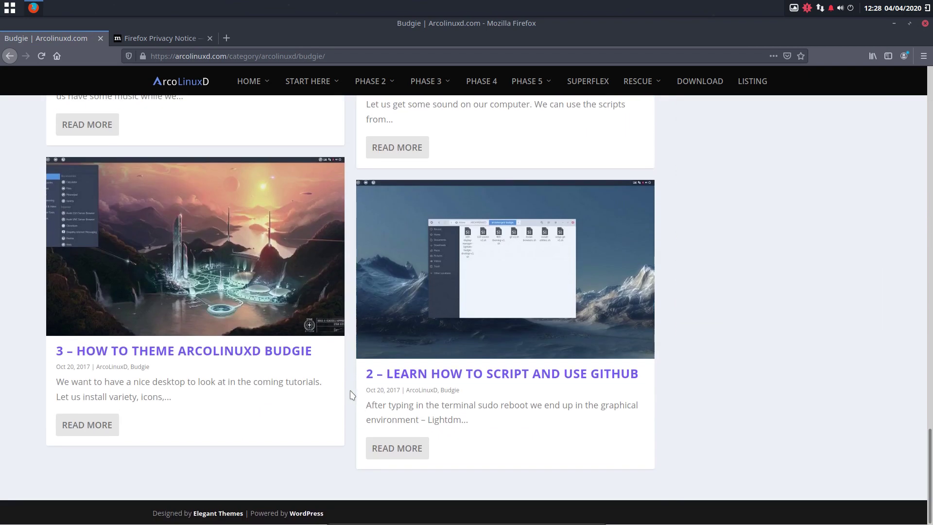
scroll(353, 395, up, 10)
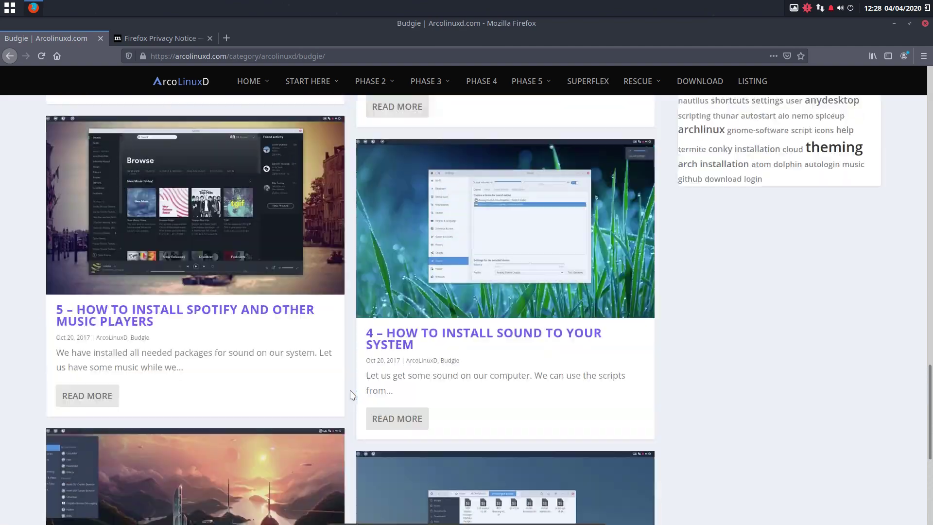
scroll(353, 395, up, 15)
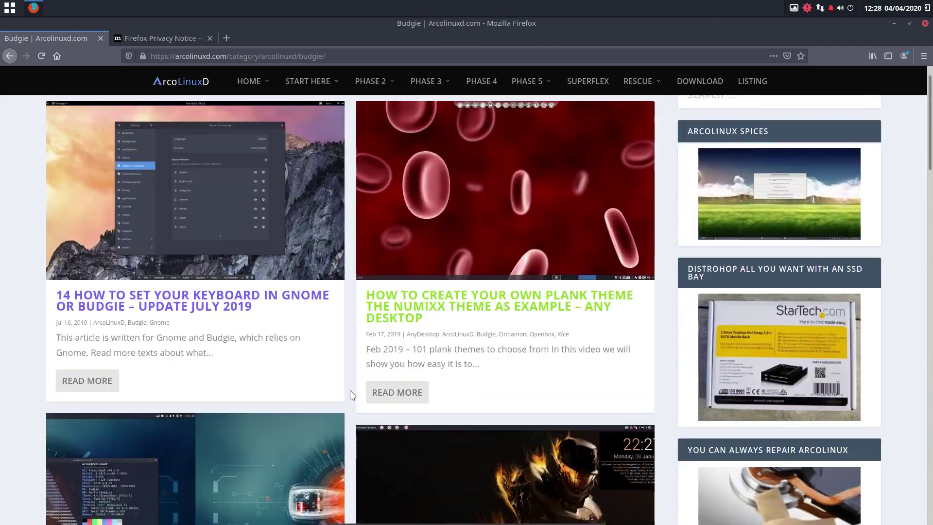